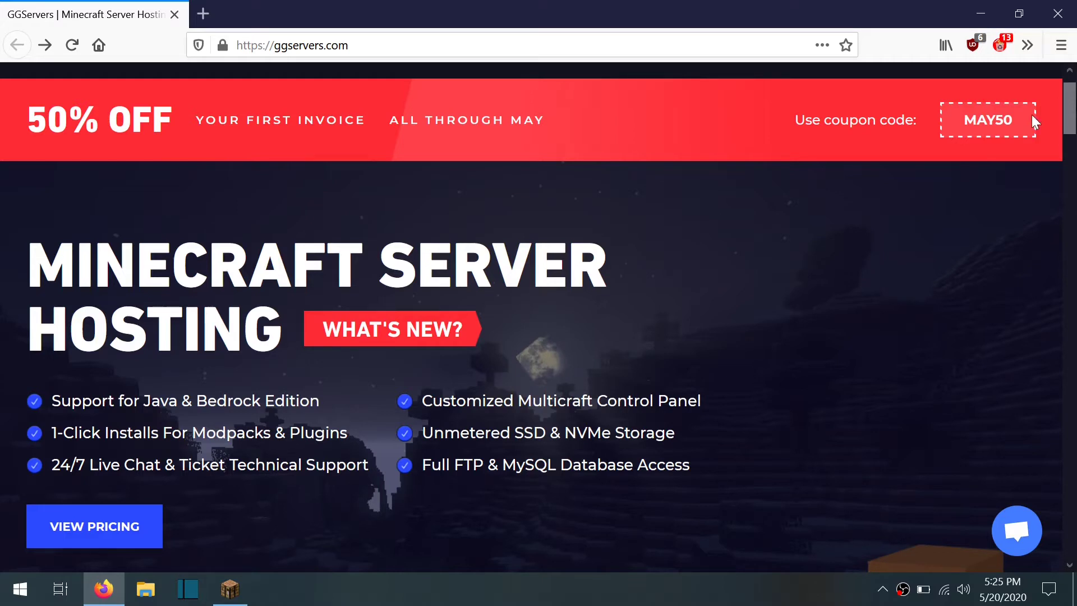
# Go to the pricing plans and open the location chooser for the $3.00/mo Stone plan
pyautogui.click(118, 515)
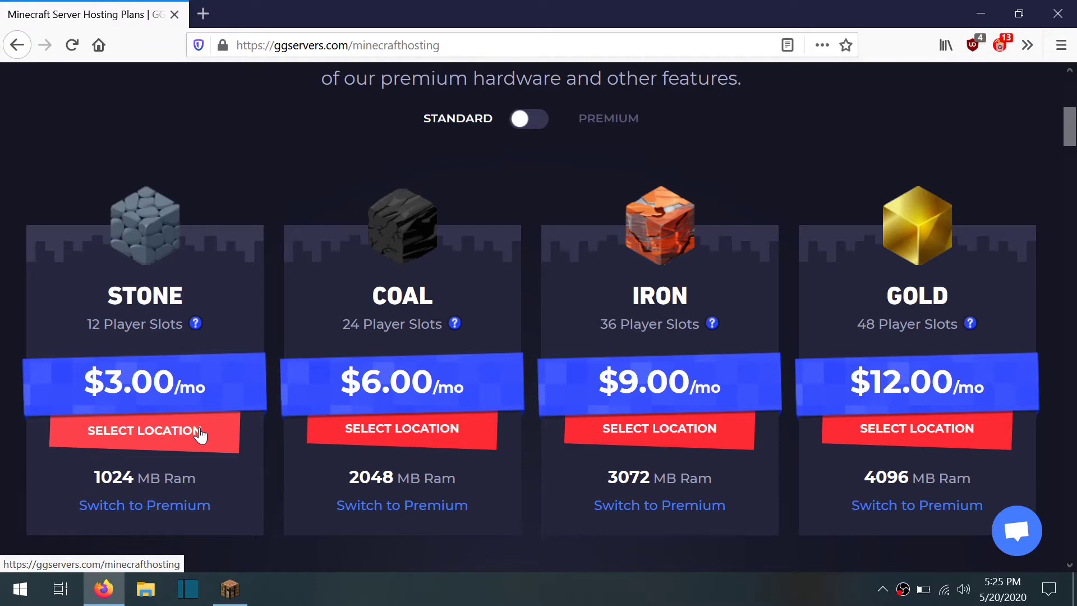
pyautogui.click(200, 435)
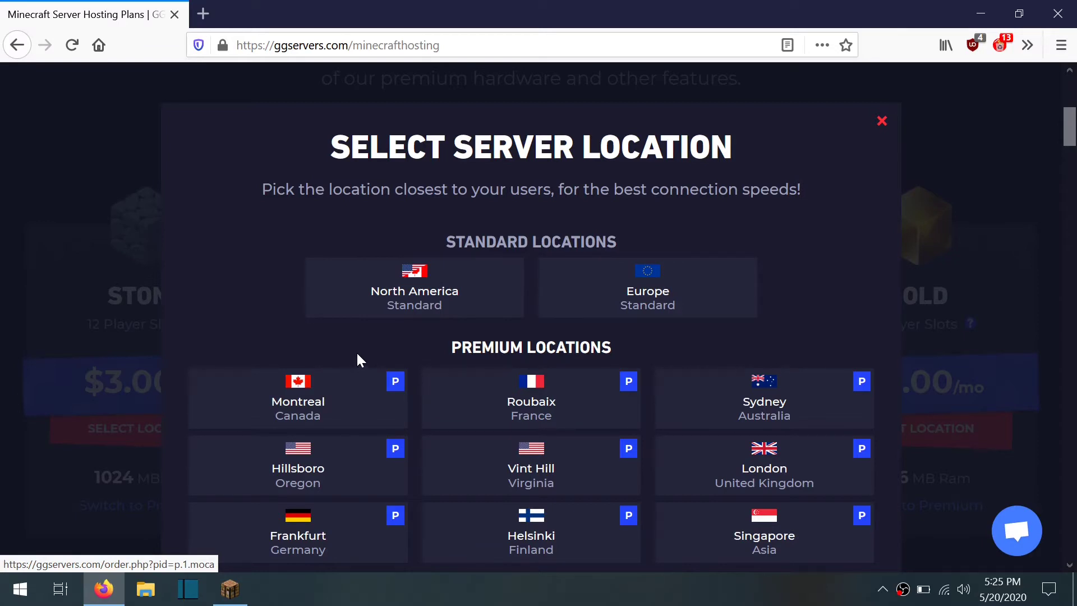
pyautogui.click(443, 316)
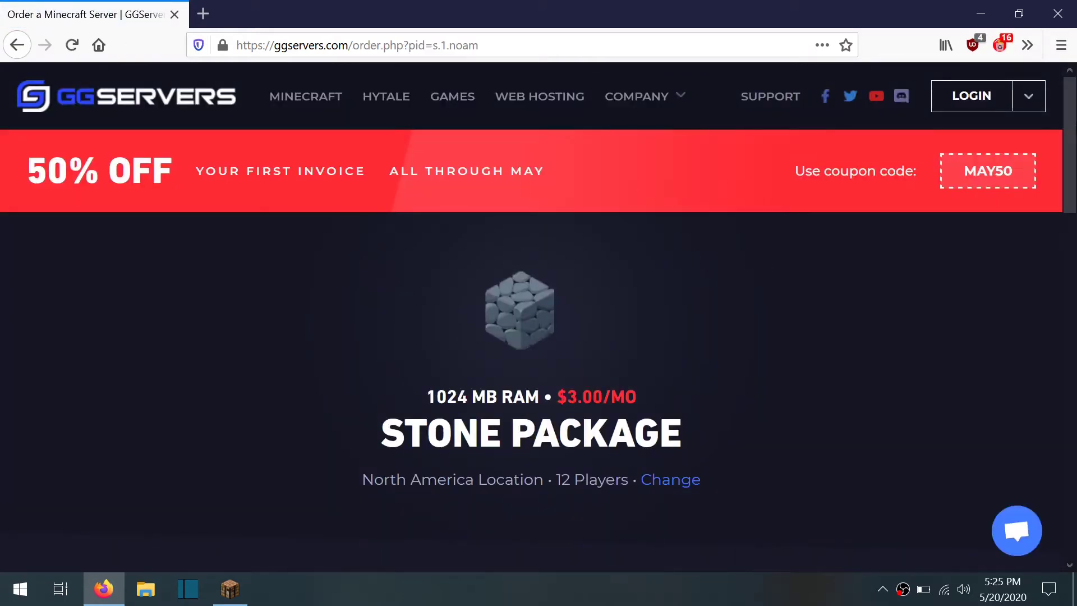
pyautogui.moveTo(1070, 126); pyautogui.dragTo(1070, 245)
pyautogui.write('bookof')
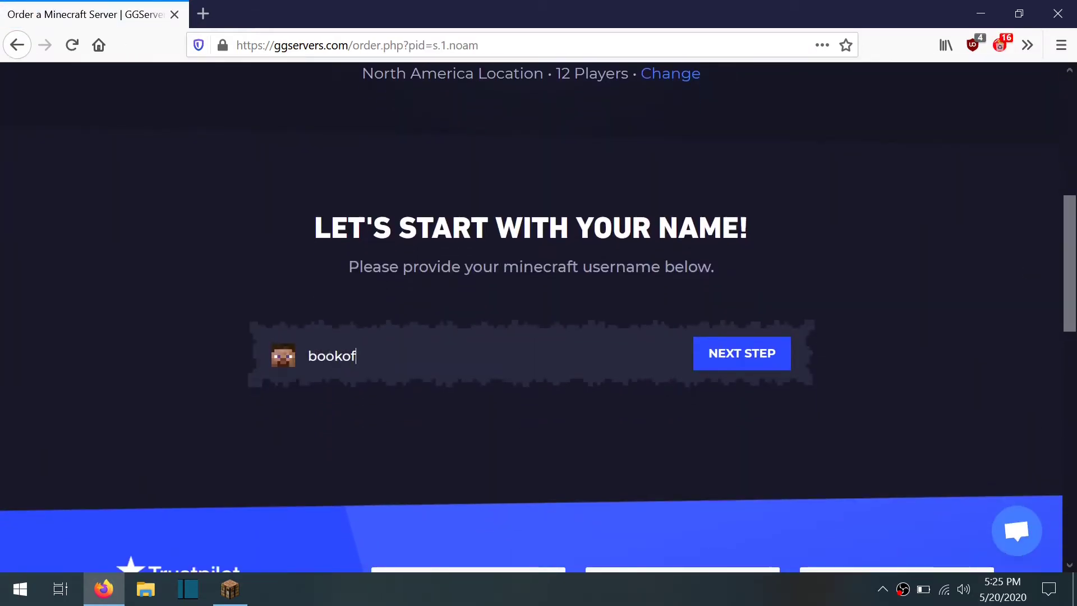
pyautogui.write('light')
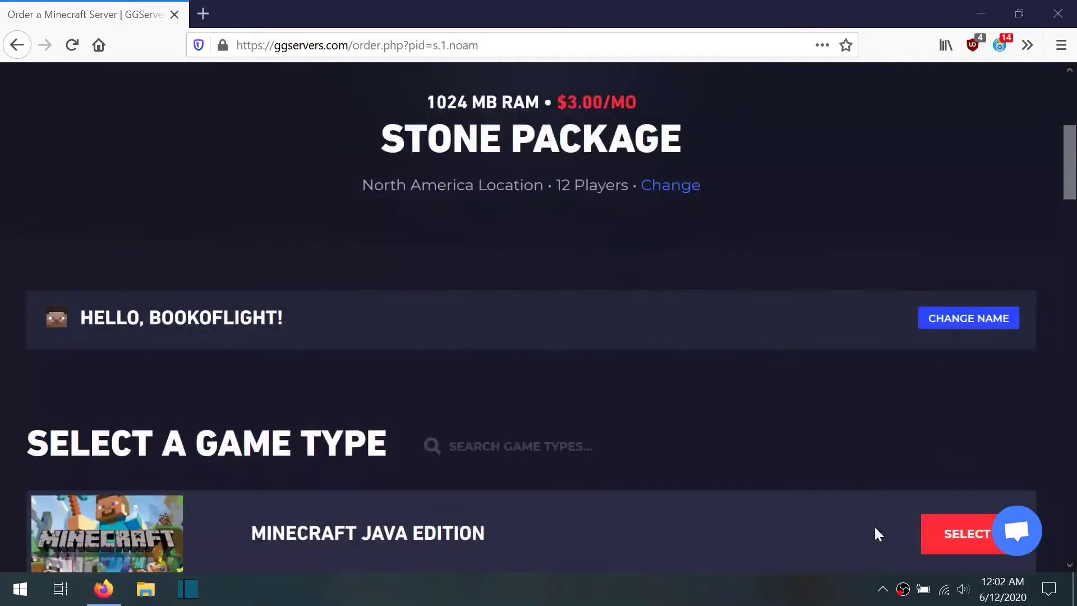
# Set the game type to PaperSpigot, Latest version
pyautogui.scroll(-10, 873, 525)
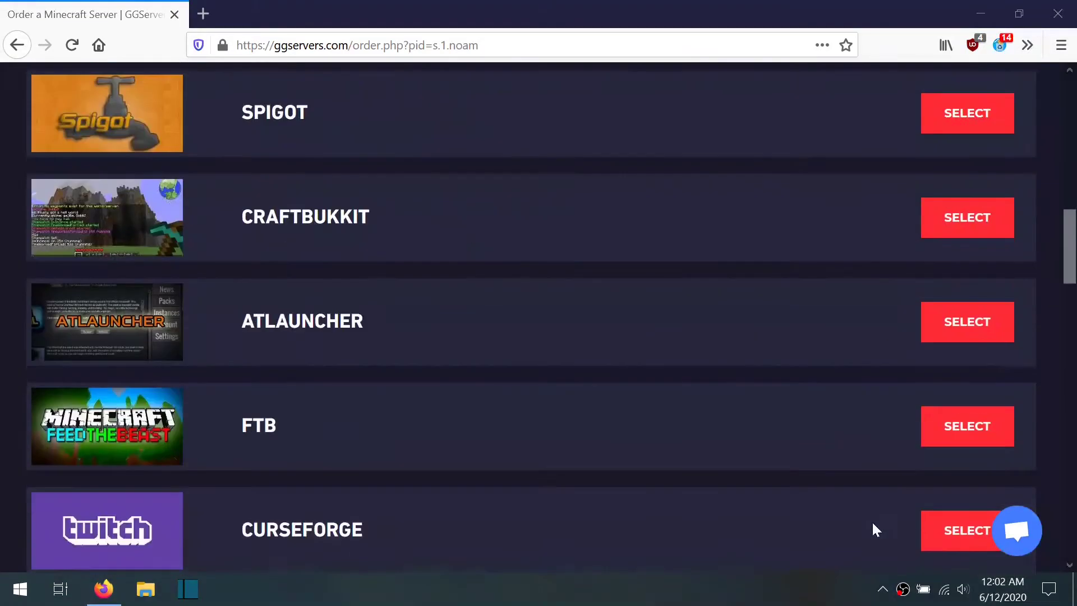
pyautogui.scroll(-3, 872, 520)
pyautogui.scroll(-4, 872, 521)
pyautogui.scroll(-4, 872, 520)
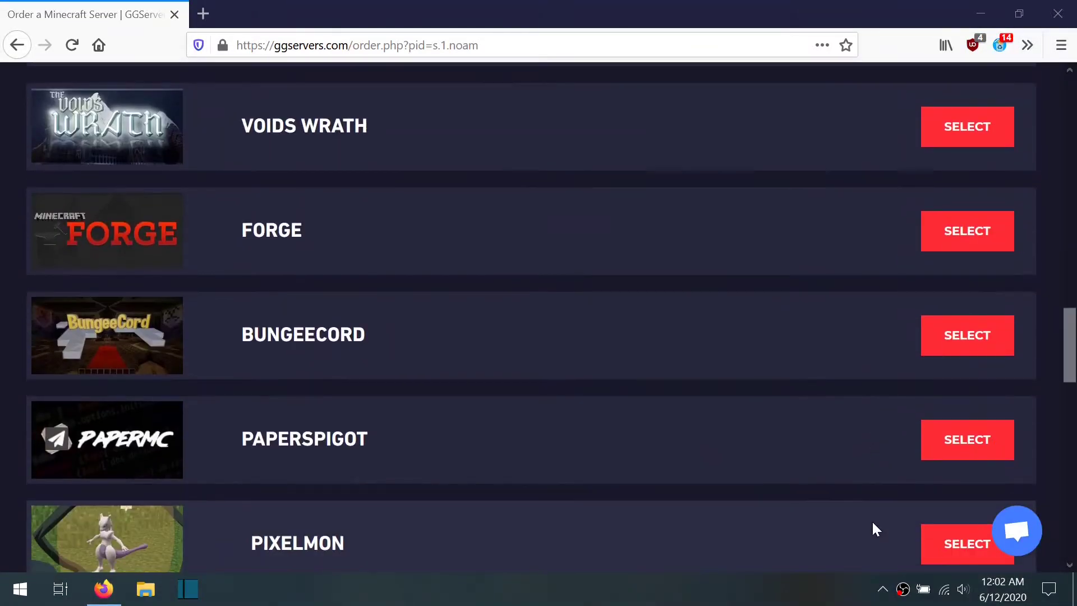
pyautogui.scroll(-2, 872, 520)
pyautogui.click(989, 367)
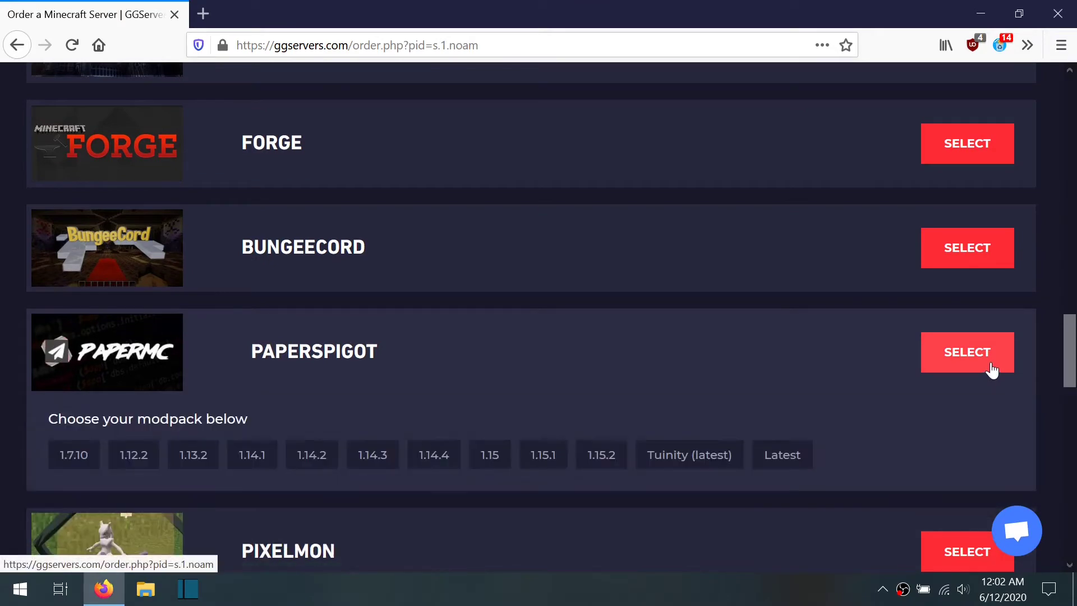
pyautogui.click(800, 452)
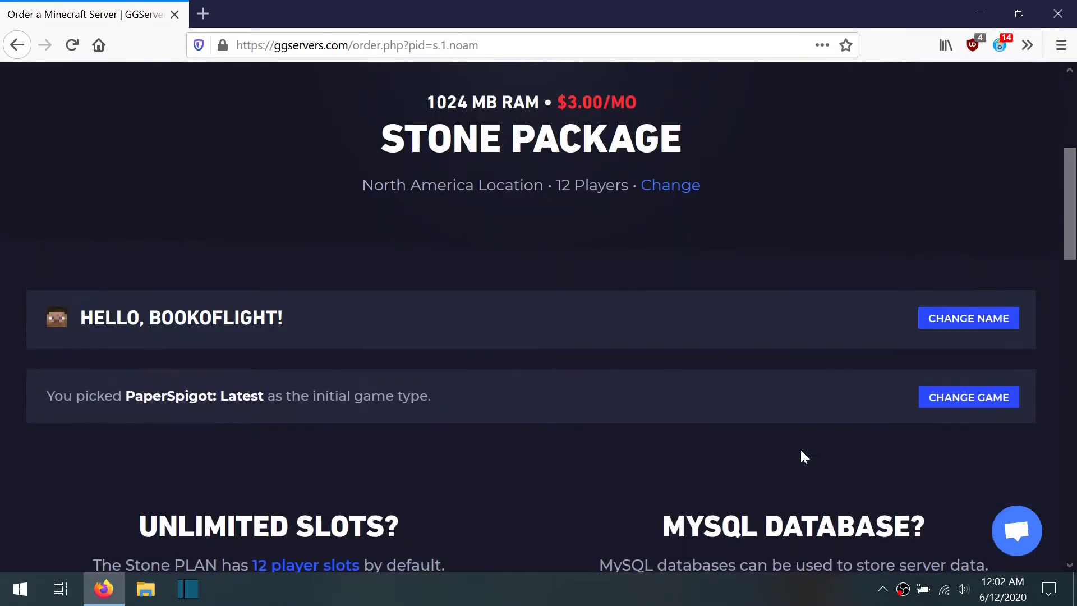
pyautogui.scroll(-1, 801, 451)
pyautogui.scroll(-1, 801, 451)
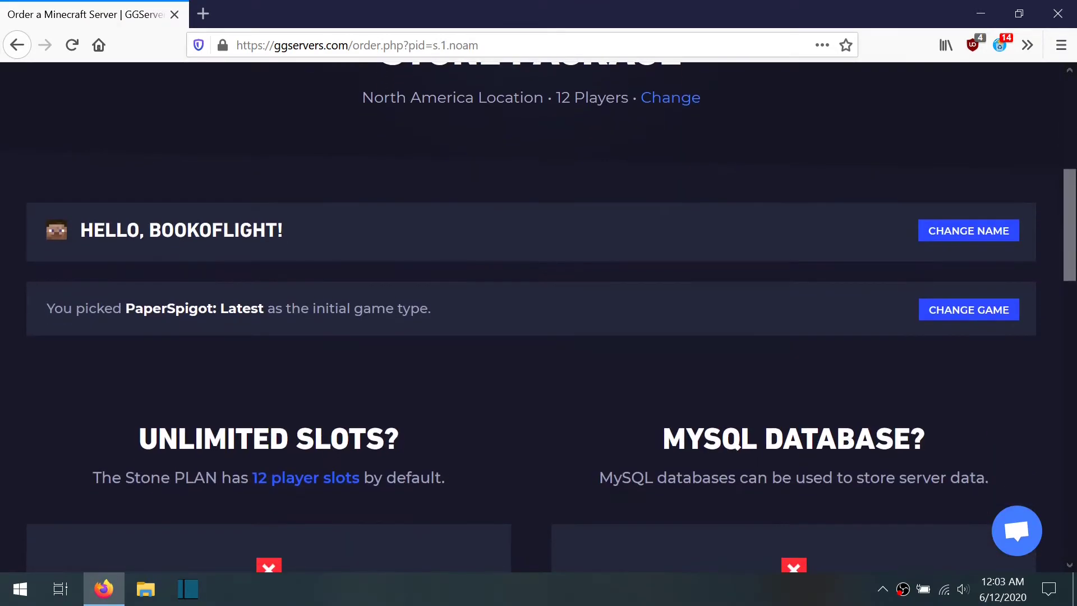
pyautogui.scroll(-2, 801, 451)
pyautogui.scroll(-2, 801, 451)
pyautogui.scroll(-1, 539, 317)
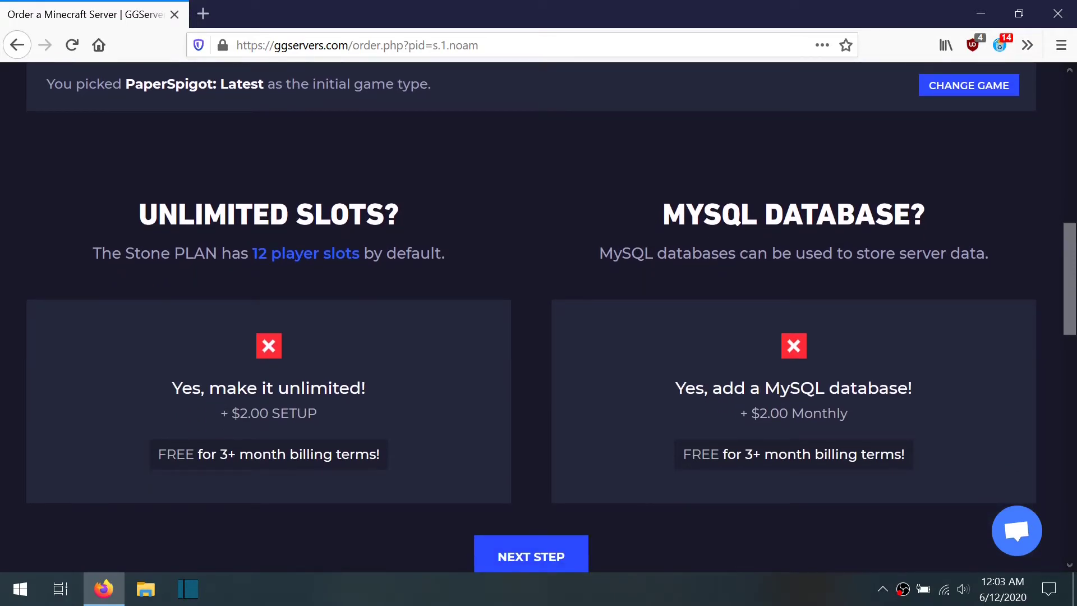
pyautogui.scroll(-1, 539, 317)
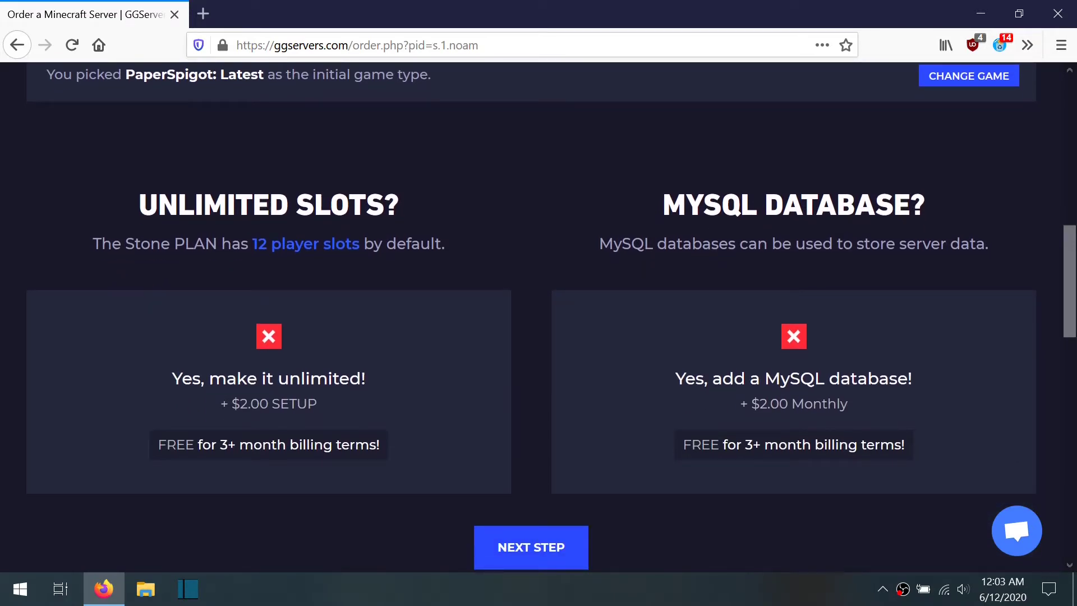
pyautogui.scroll(-1, 538, 317)
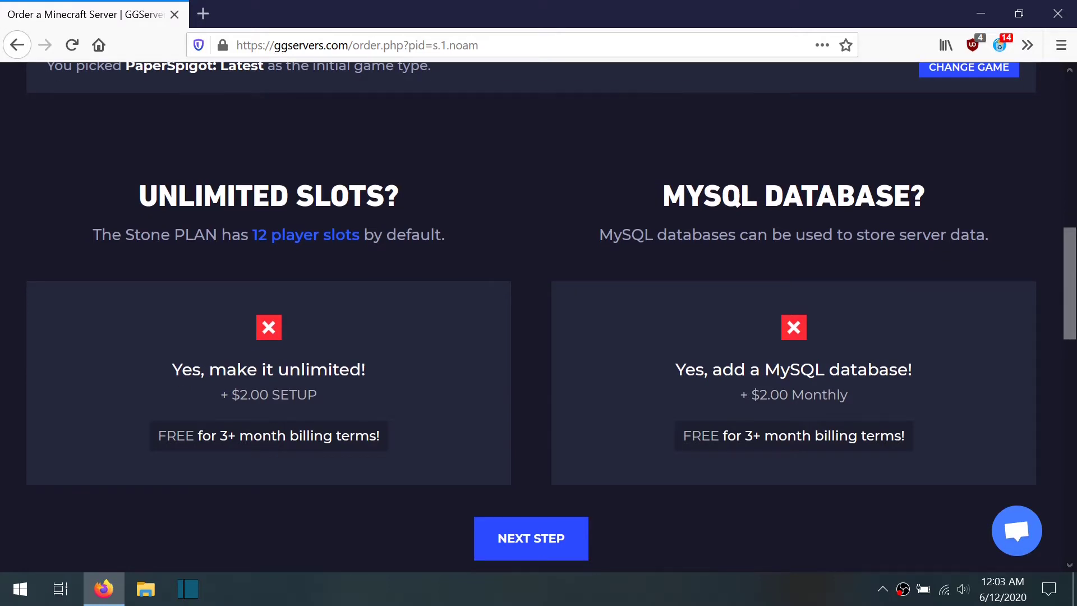
pyautogui.scroll(-1, 538, 317)
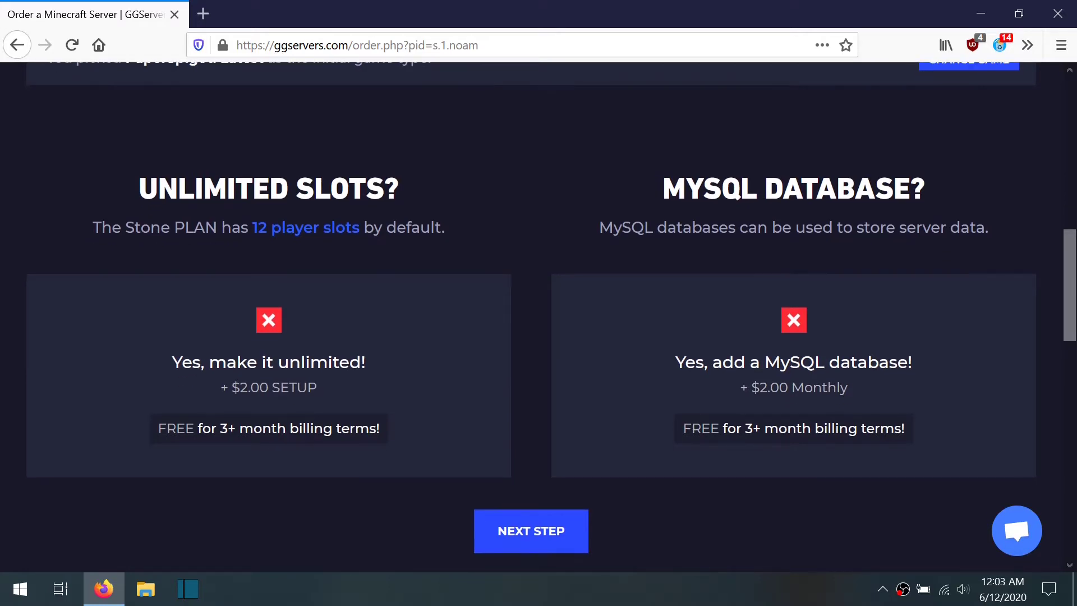
pyautogui.scroll(-1, 539, 317)
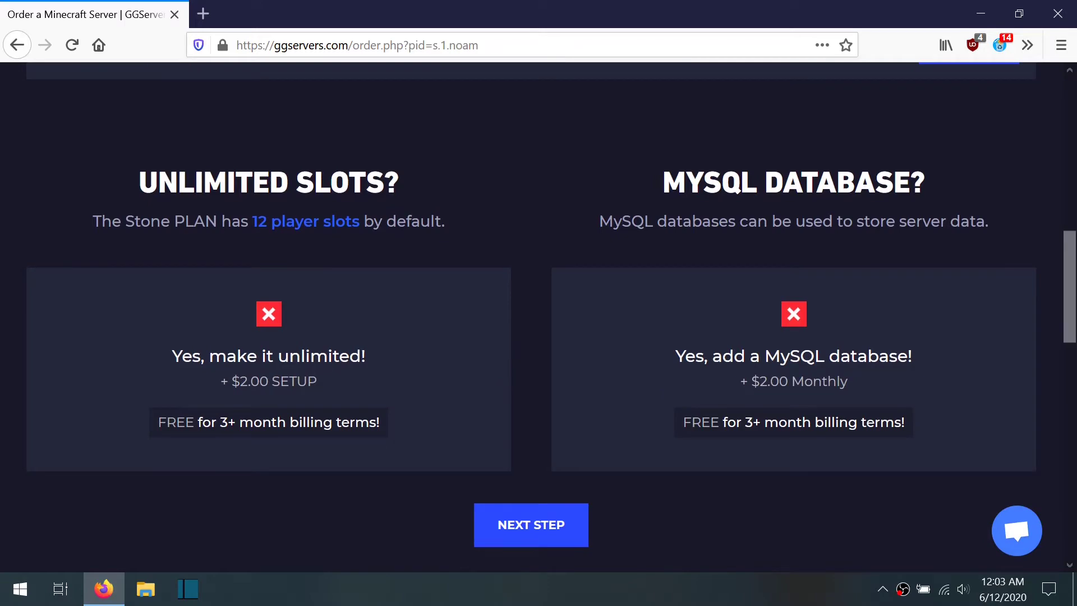
pyautogui.scroll(-1, 539, 317)
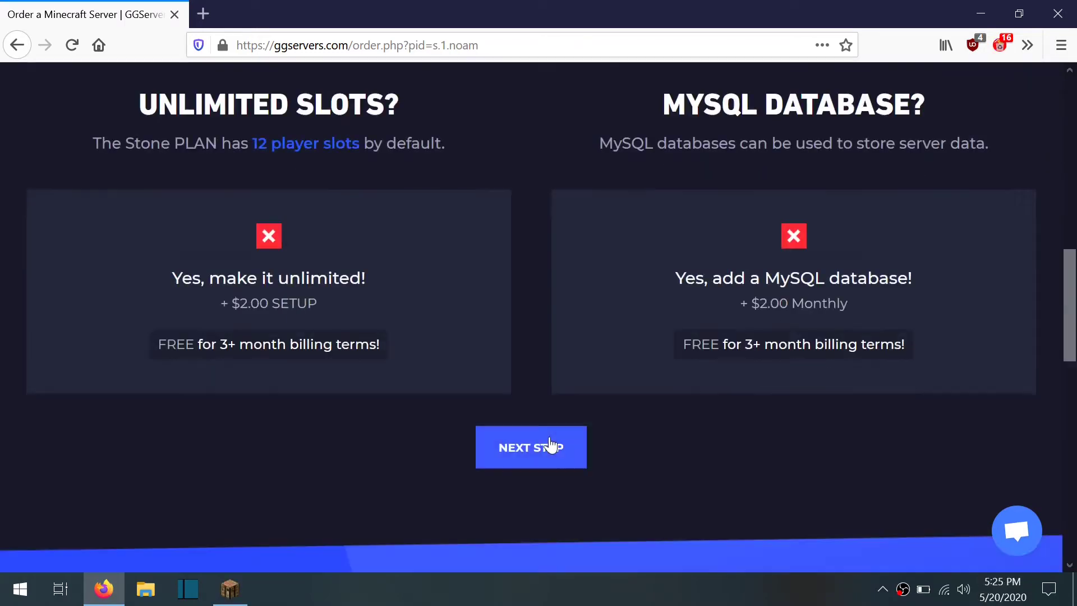
pyautogui.click(549, 437)
# Keep 12 player slots with no MySQL database and select IP with Port access
pyautogui.moveTo(1070, 214); pyautogui.dragTo(1071, 331)
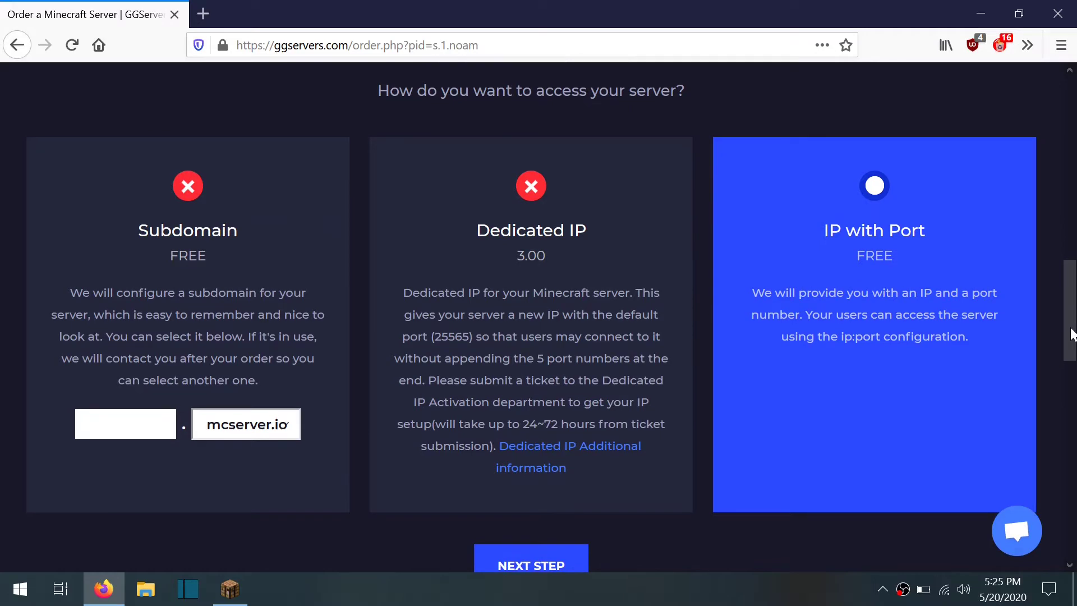
pyautogui.moveTo(1071, 335); pyautogui.dragTo(1071, 349)
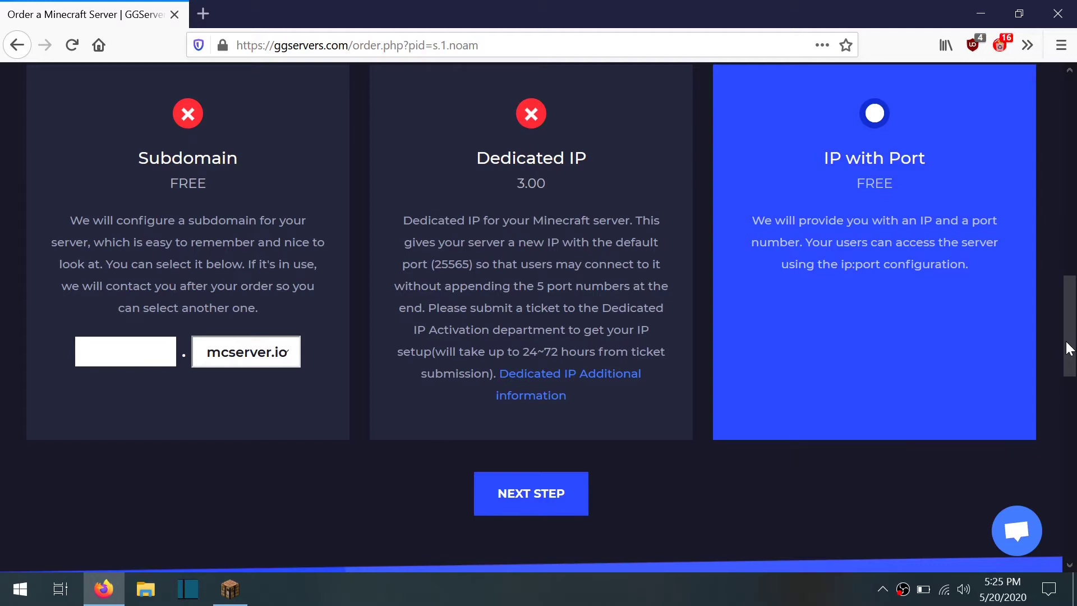
pyautogui.click(1069, 349)
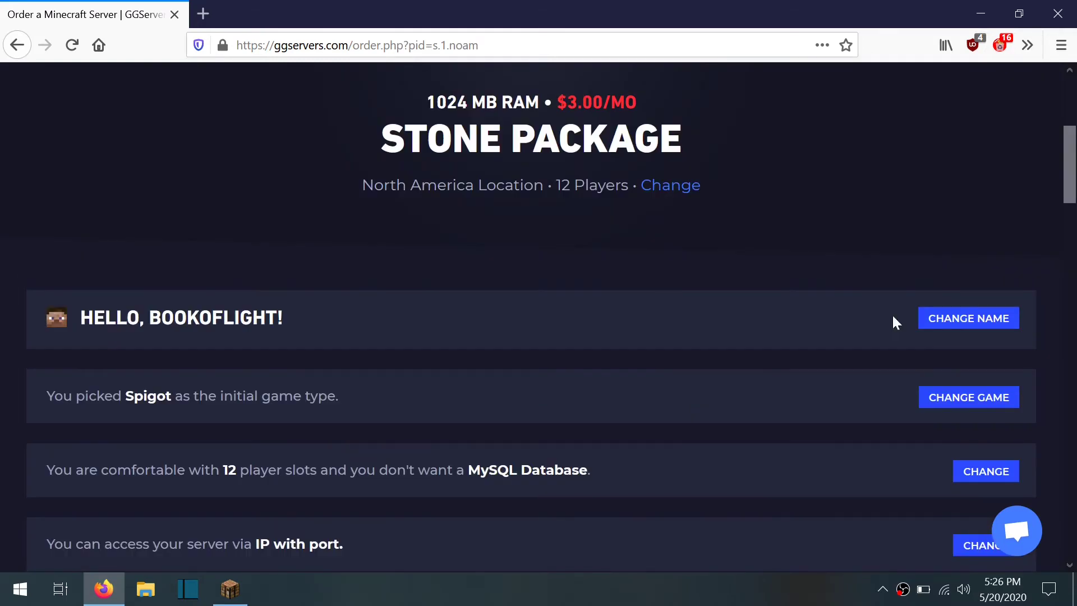
# Scroll through the add-ons from BungeeCord to Plugin Setup & Support, ticking none
pyautogui.scroll(-1, 1052, 275)
pyautogui.scroll(-1, 1051, 286)
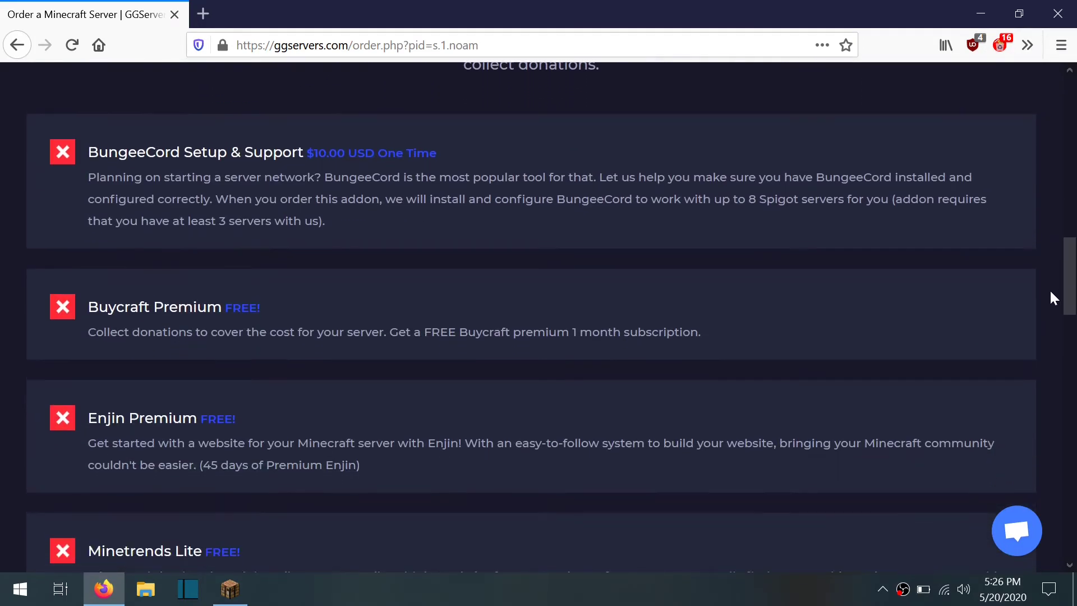
pyautogui.scroll(-1, 1049, 298)
pyautogui.scroll(-1, 1047, 305)
pyautogui.scroll(-1, 1041, 310)
pyautogui.scroll(-1, 1035, 320)
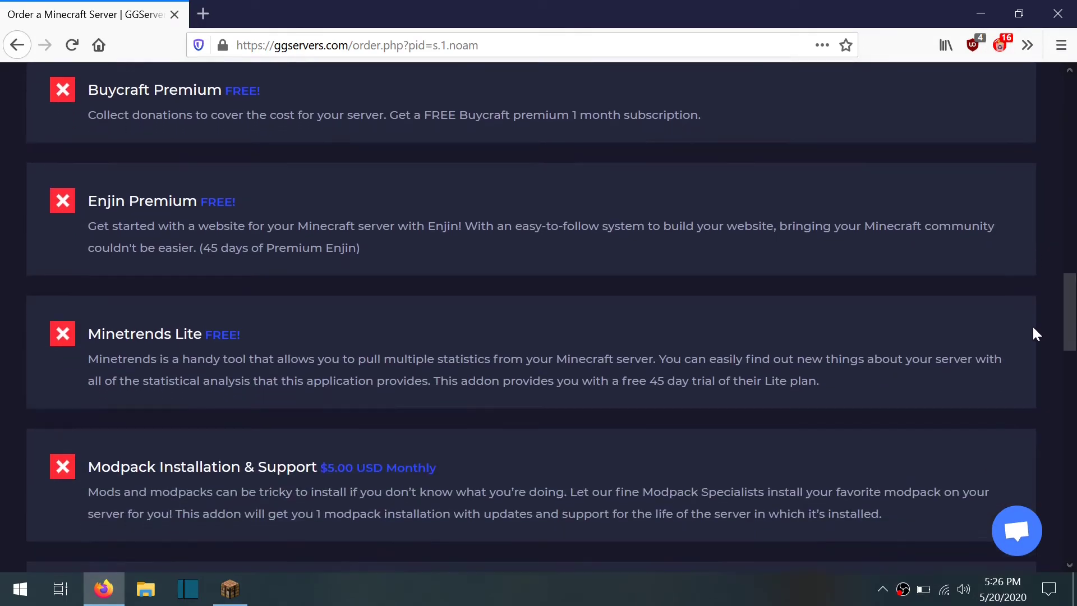
pyautogui.scroll(-1, 1030, 328)
pyautogui.scroll(-1, 1027, 335)
pyautogui.scroll(-1, 1028, 349)
pyautogui.scroll(-1, 1025, 356)
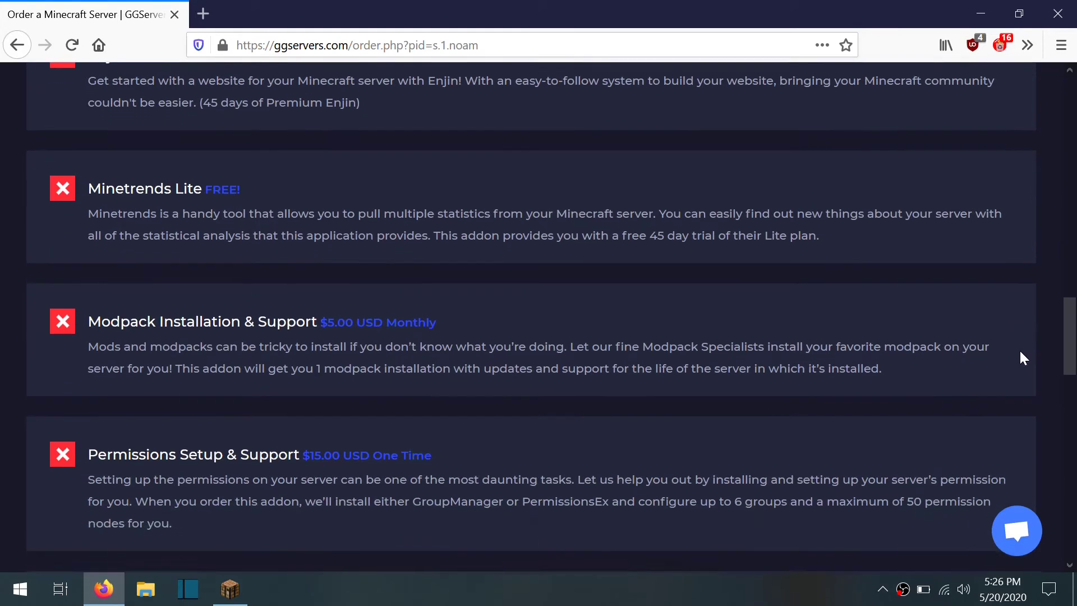
pyautogui.scroll(-1, 1020, 363)
pyautogui.scroll(-1, 1019, 369)
pyautogui.scroll(-1, 1017, 375)
pyautogui.scroll(-1, 1015, 378)
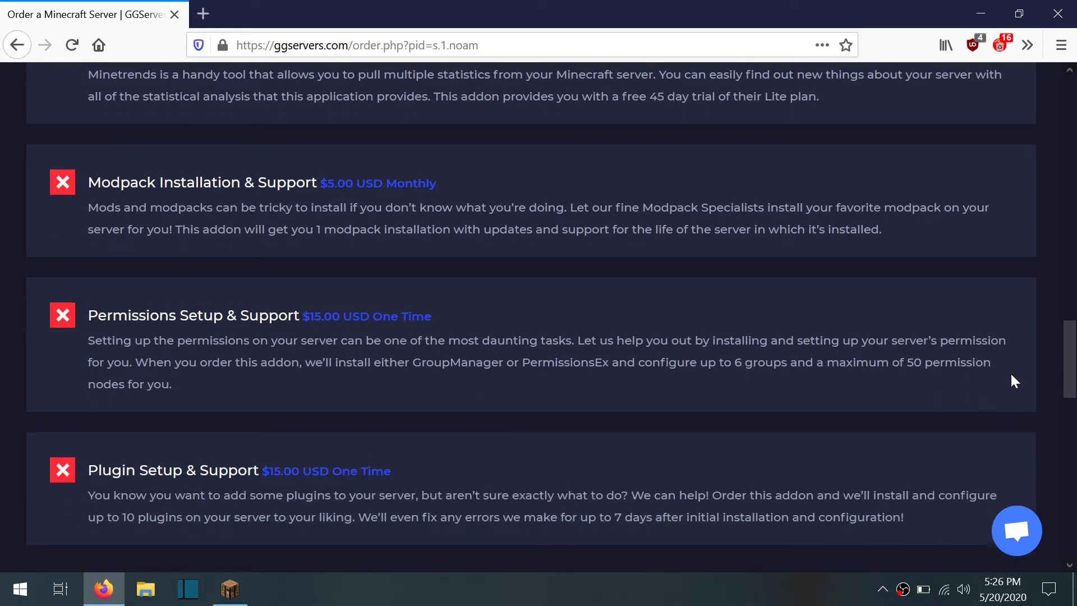
pyautogui.scroll(-1, 1013, 383)
pyautogui.scroll(-1, 1012, 387)
pyautogui.scroll(-1, 1011, 388)
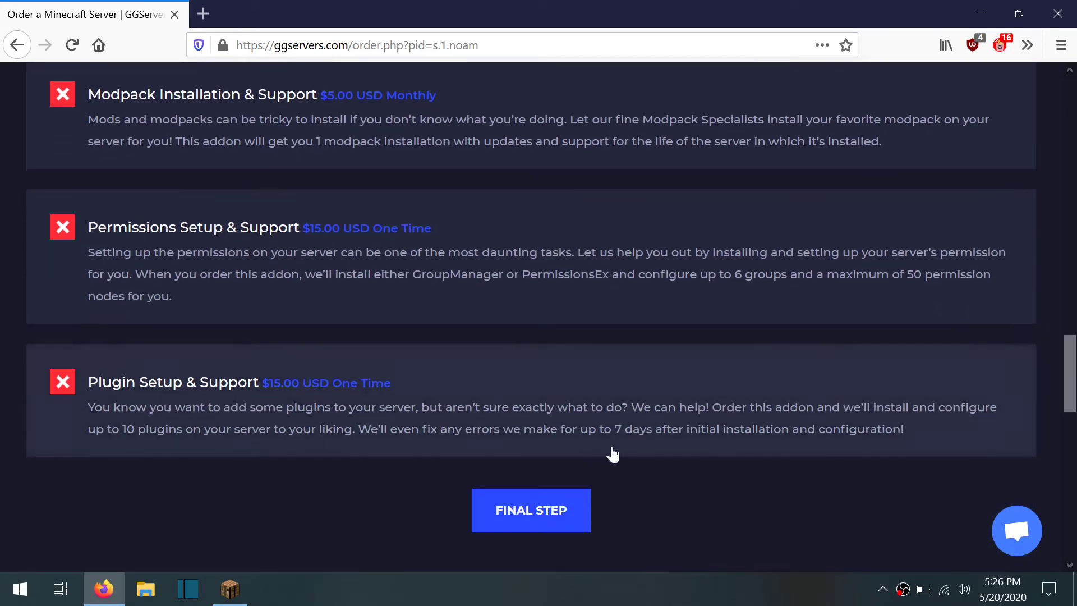
# Compare the quarterly and longer billing cycles, then settle on Monthly billing
pyautogui.click(564, 508)
pyautogui.scroll(-10, 1045, 302)
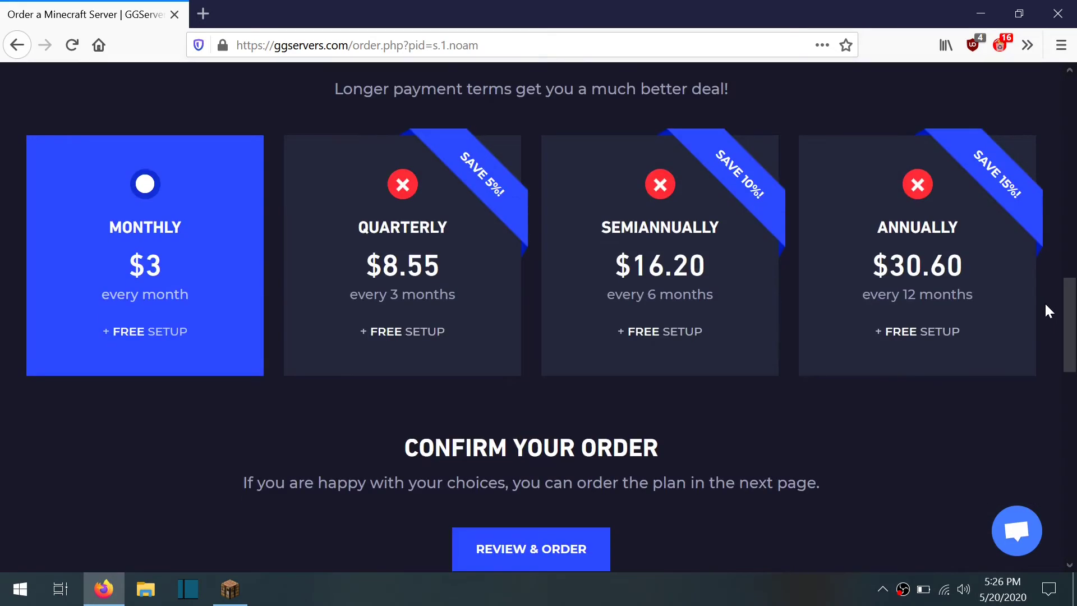
pyautogui.scroll(-1, 1045, 302)
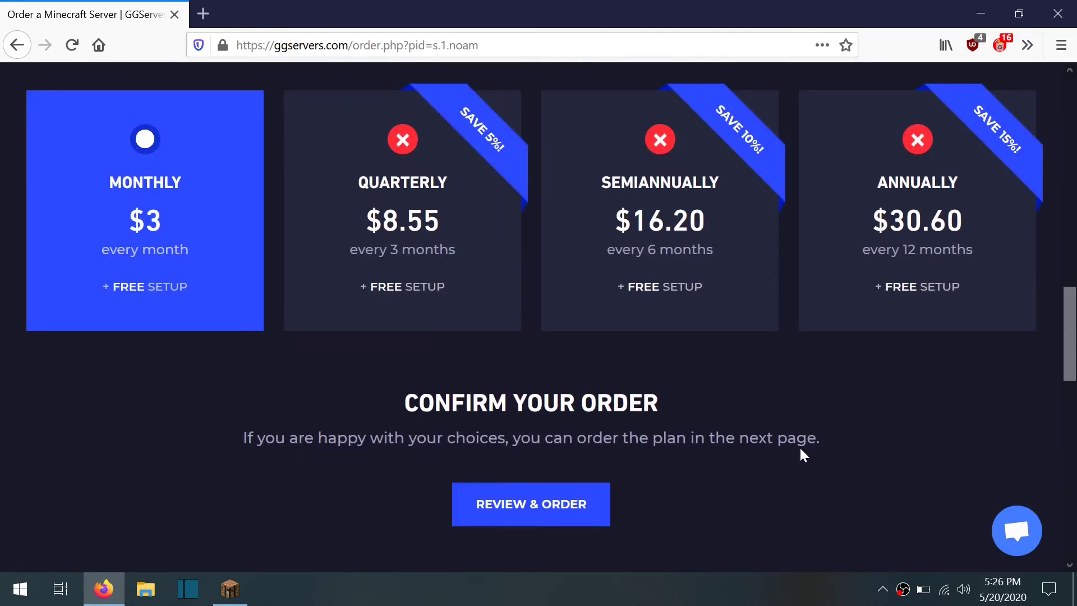
pyautogui.click(455, 222)
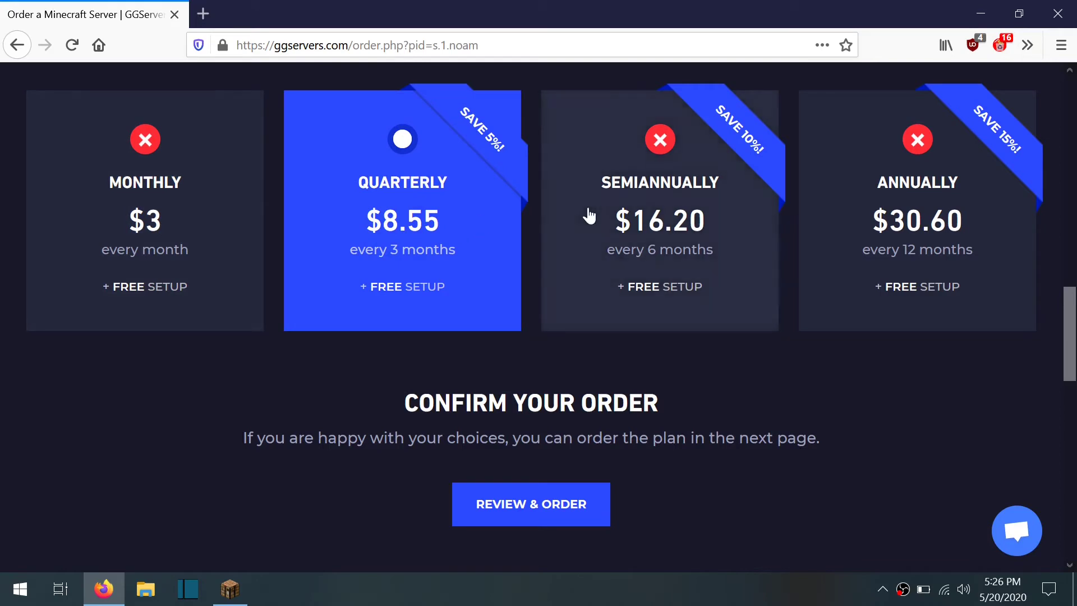
pyautogui.click(588, 215)
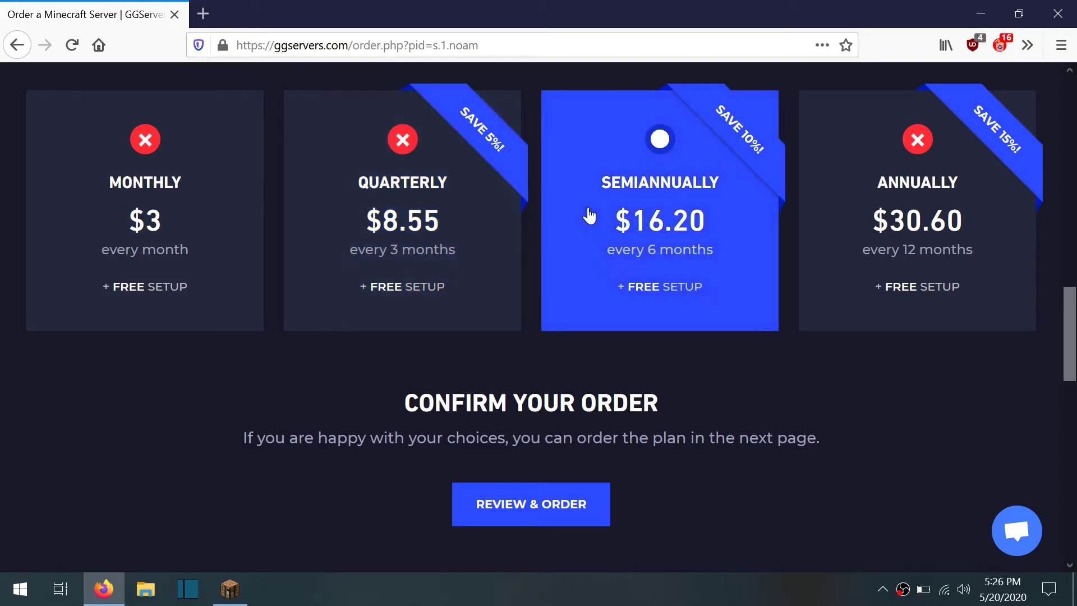
pyautogui.click(176, 282)
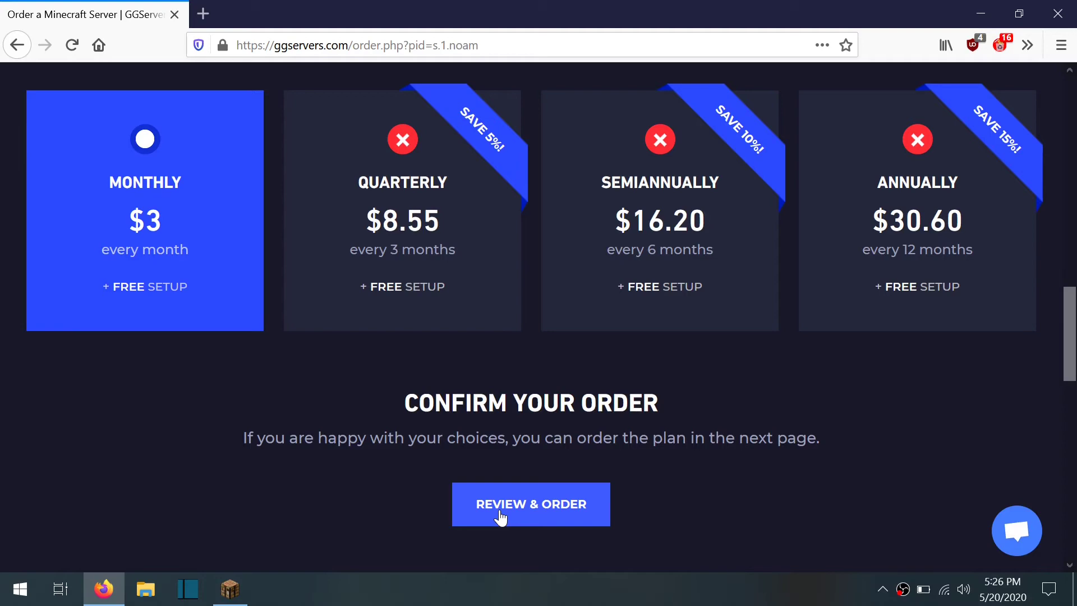
# Proceed to the Review & Checkout cart showing Minecraft Standard 1 GB at $3.00 due today
pyautogui.click(501, 517)
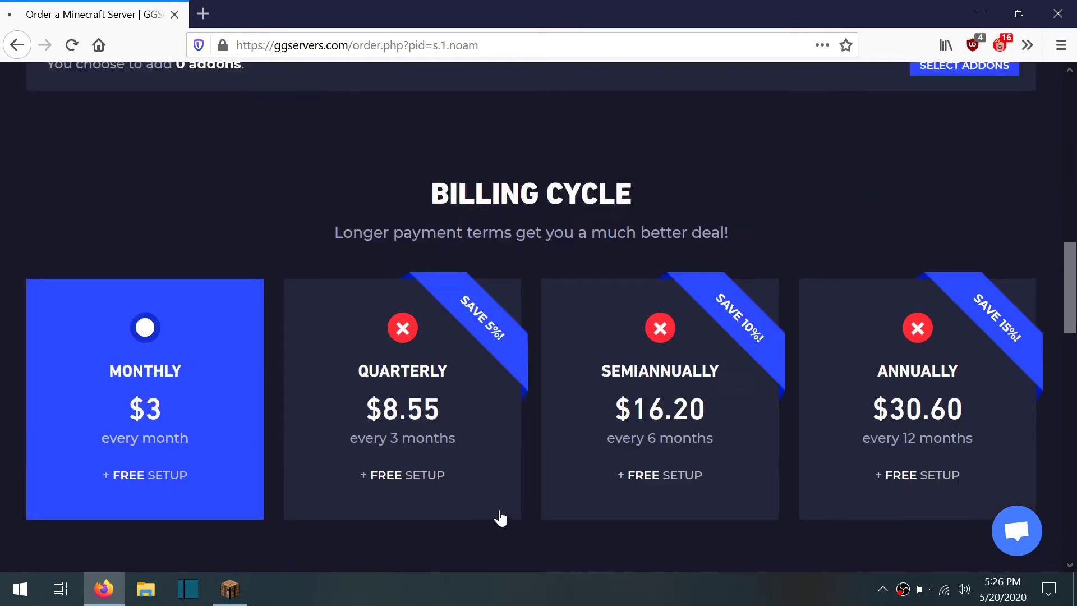
pyautogui.scroll(-3, 1074, 159)
pyautogui.moveTo(1074, 159); pyautogui.dragTo(1074, 206)
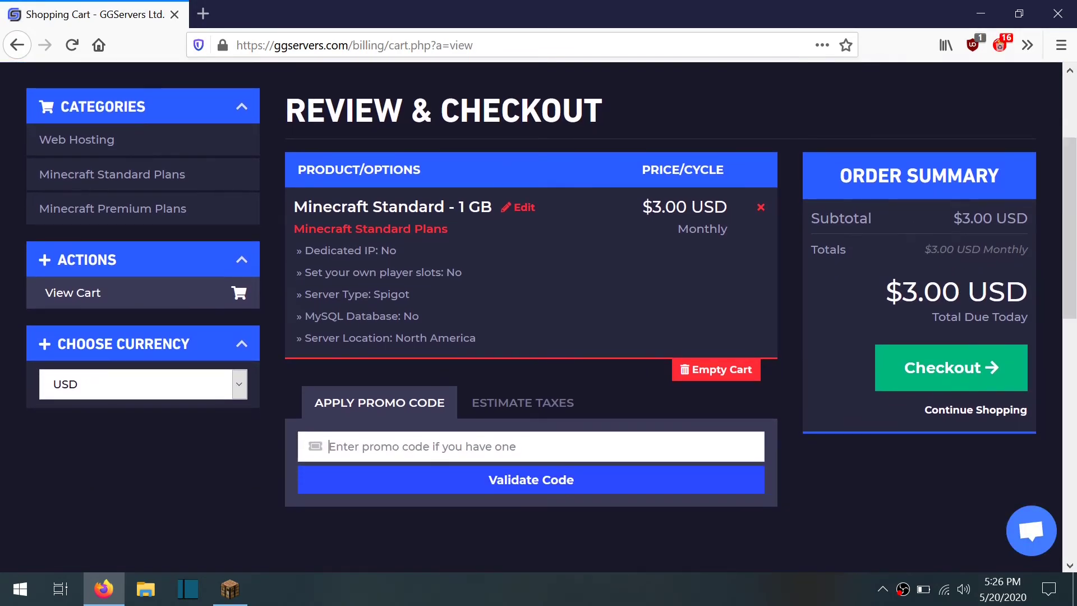
# Apply promo code MAY50 for 50% off, bringing the total to $1.50
pyautogui.write('MAY50')
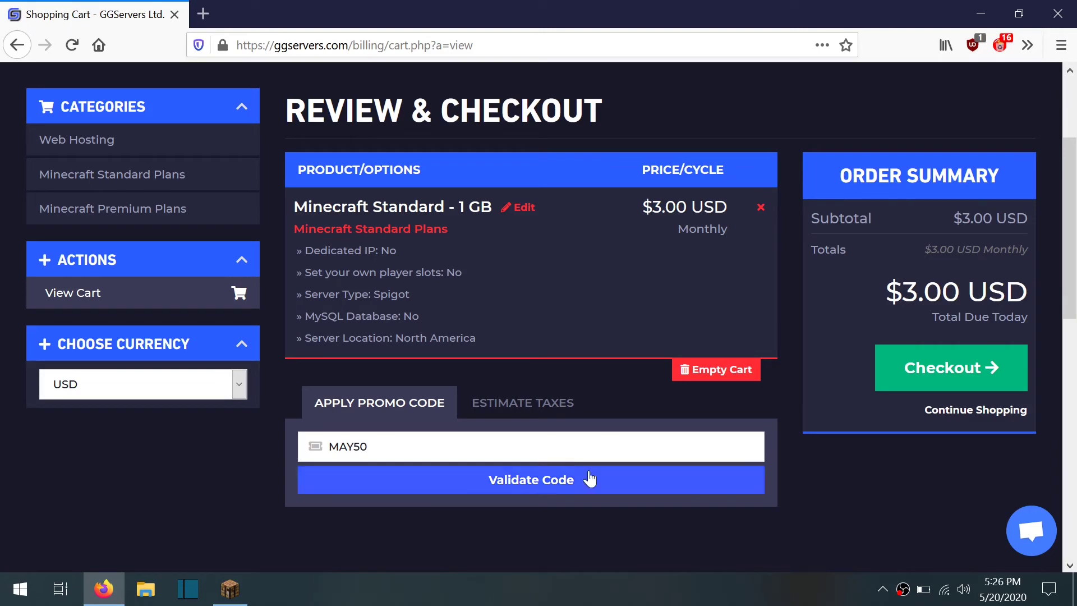
pyautogui.click(589, 479)
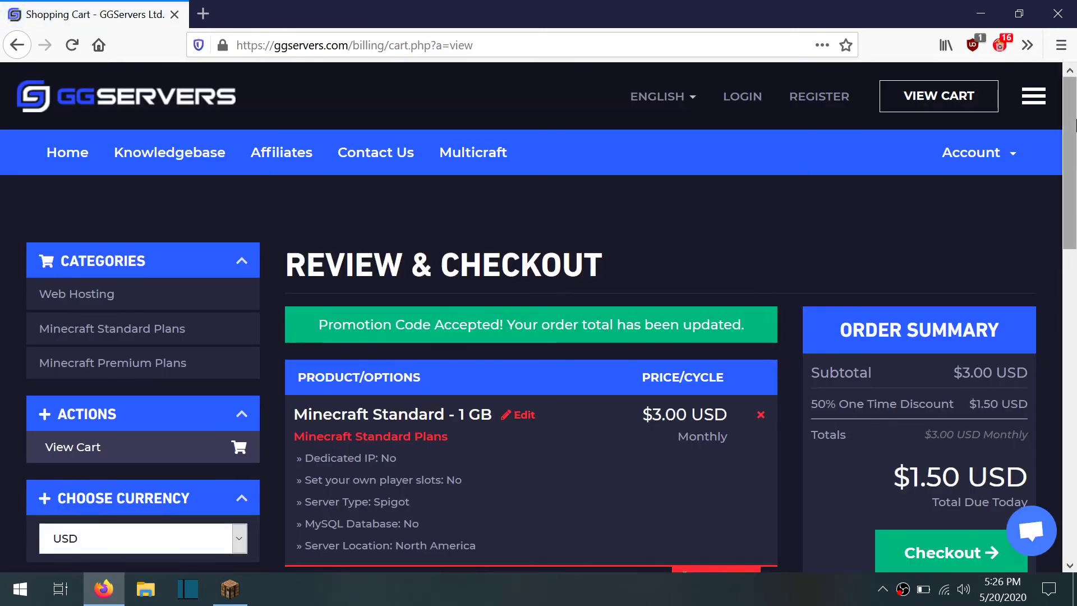
pyautogui.scroll(-3, 960, 312)
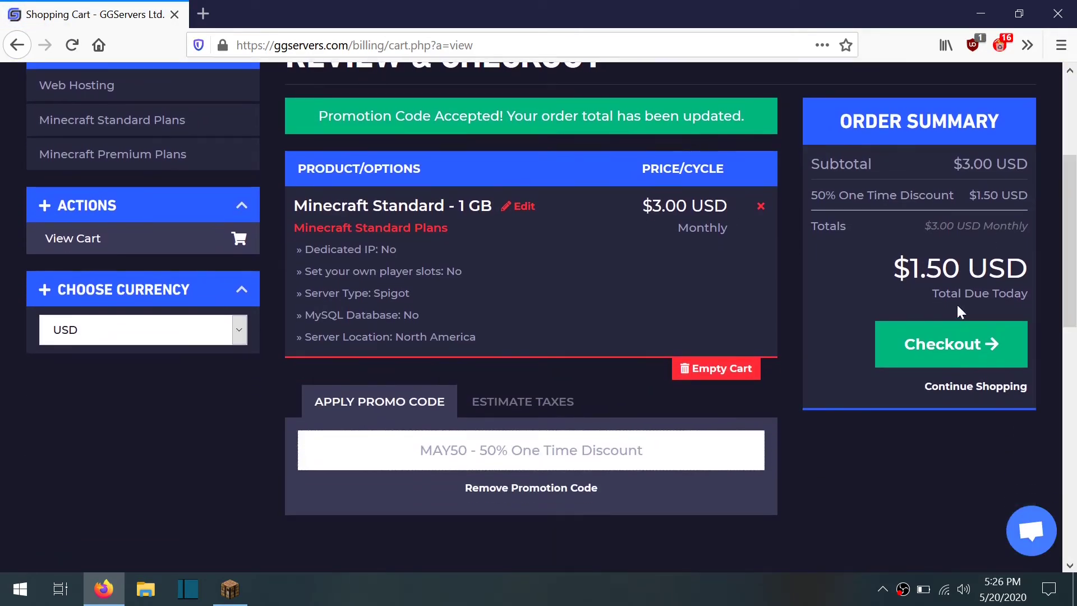
# Check out paying by Credit Card (Stripe) and accept the Terms of Service
pyautogui.click(938, 345)
pyautogui.scroll(-5, 1074, 193)
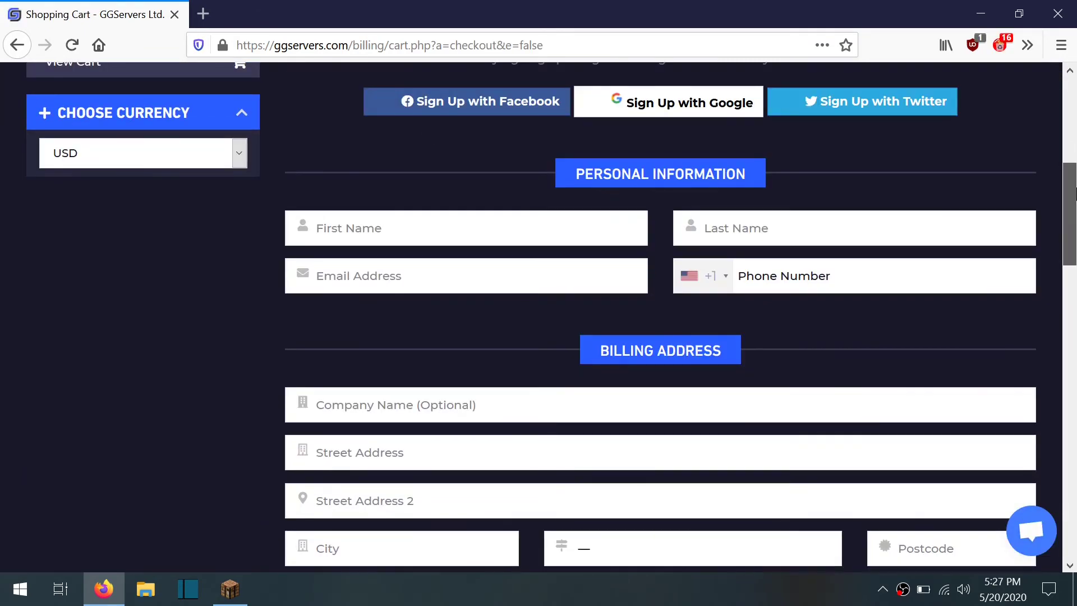
pyautogui.moveTo(1074, 193); pyautogui.dragTo(1074, 204)
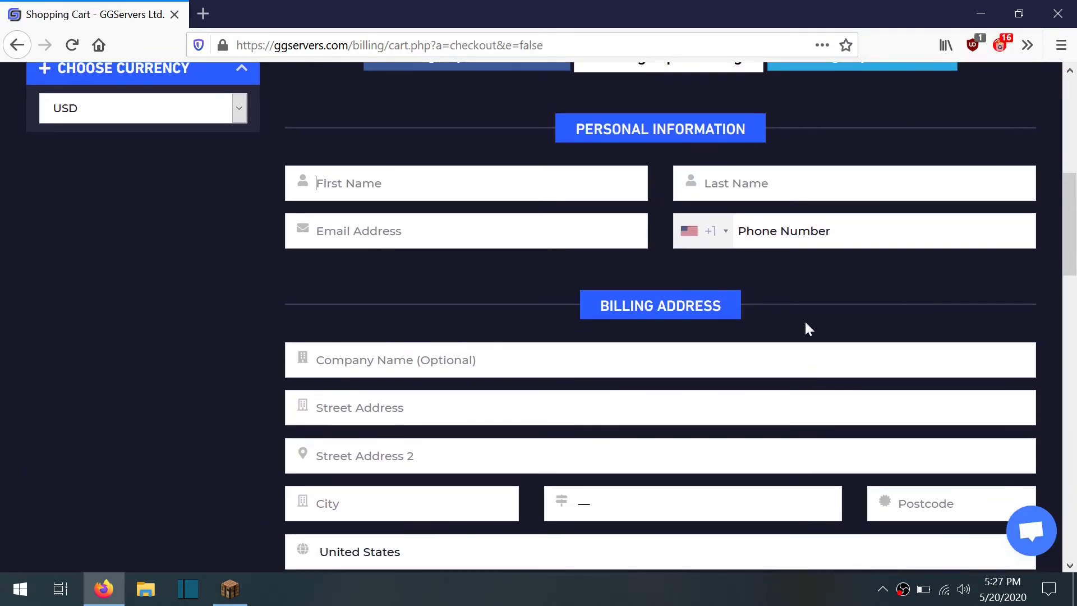
pyautogui.scroll(-10, 806, 328)
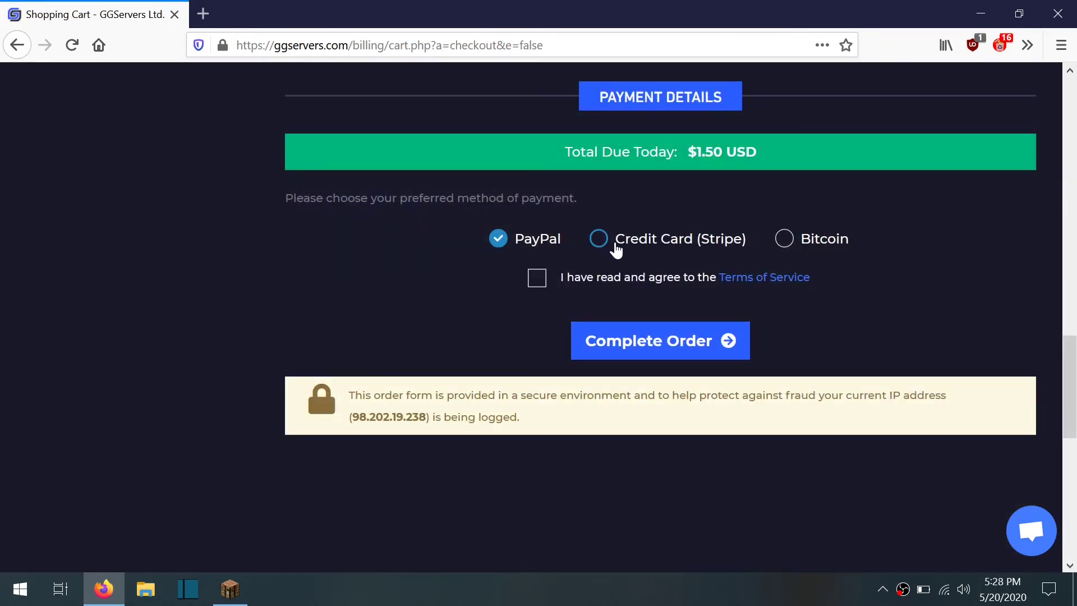
pyautogui.click(616, 247)
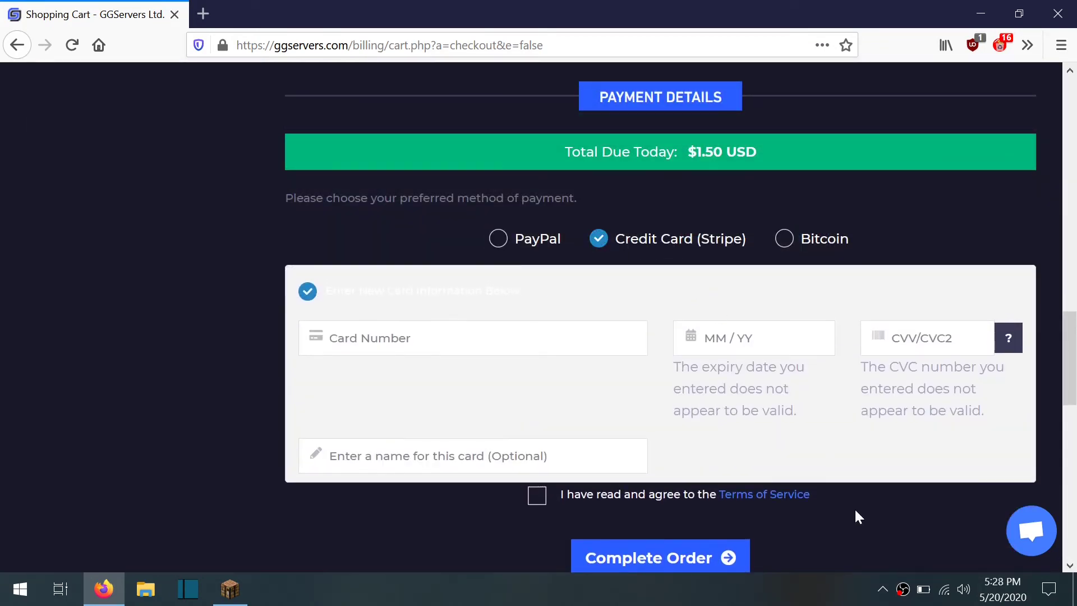
pyautogui.scroll(-5, 857, 515)
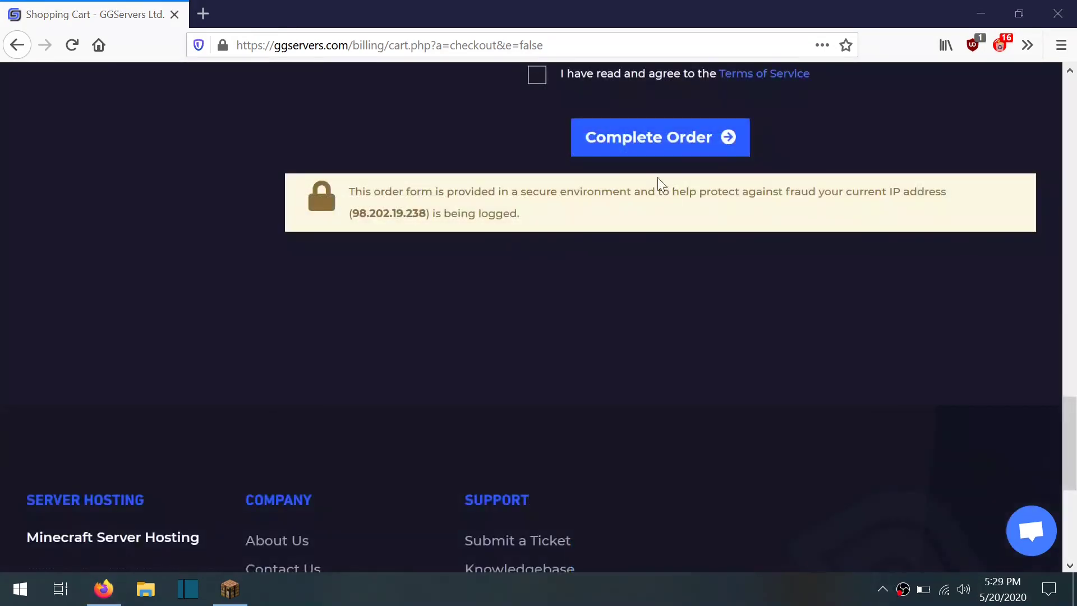
pyautogui.click(557, 80)
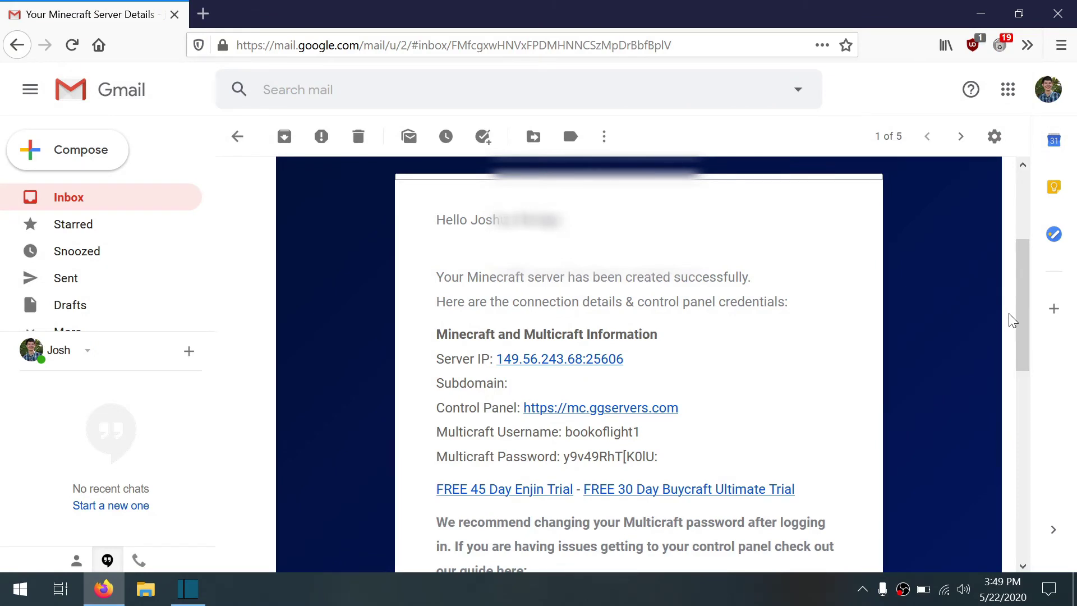
# Open the email's Control Panel link in a new tab and switch to it
pyautogui.middleClick(685, 247)
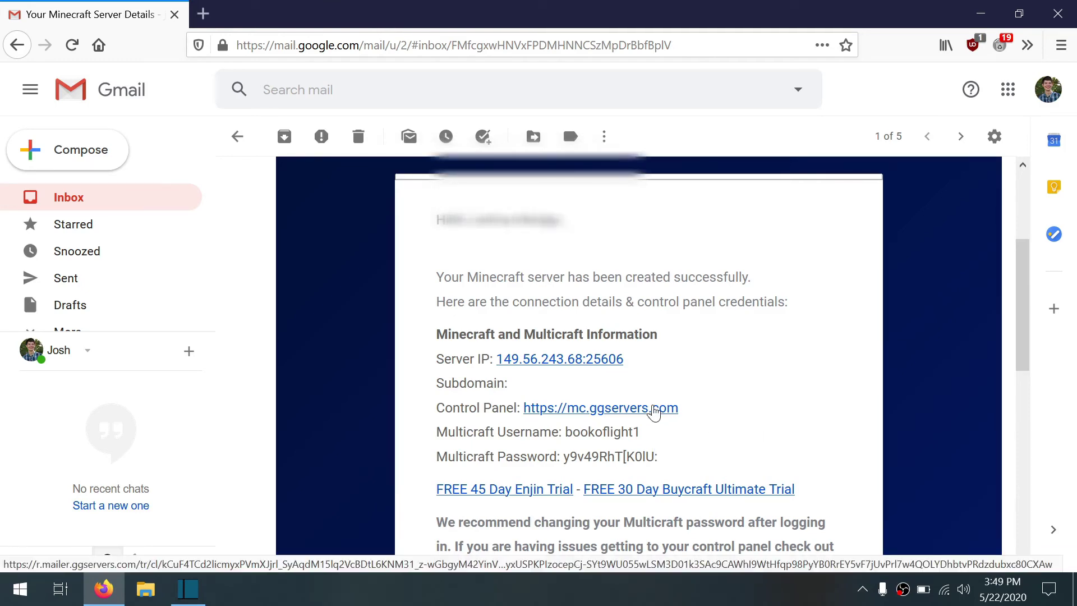
pyautogui.click(654, 412)
pyautogui.click(452, 439)
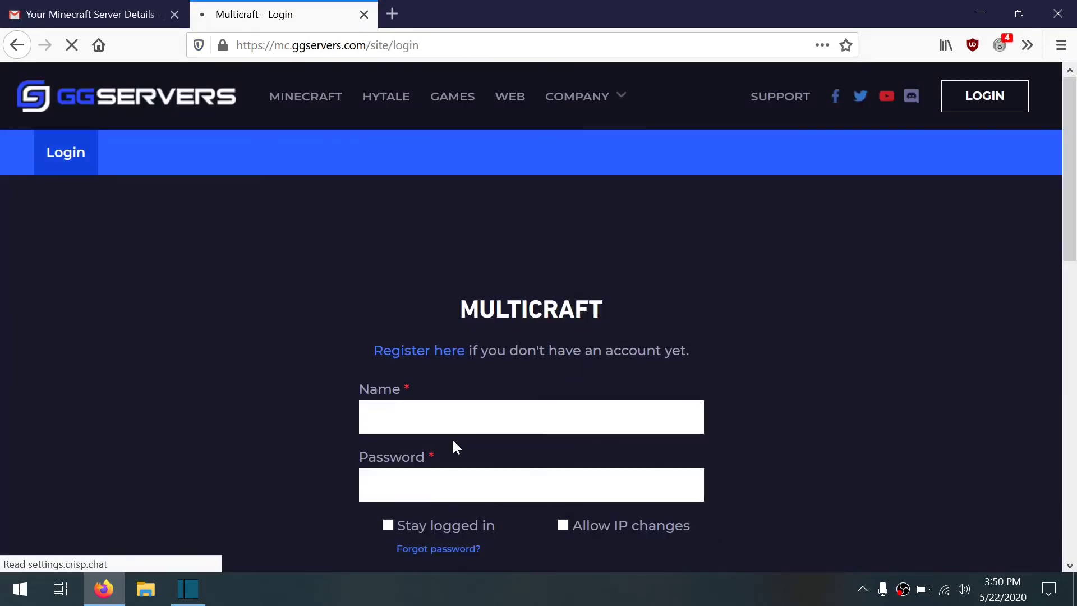
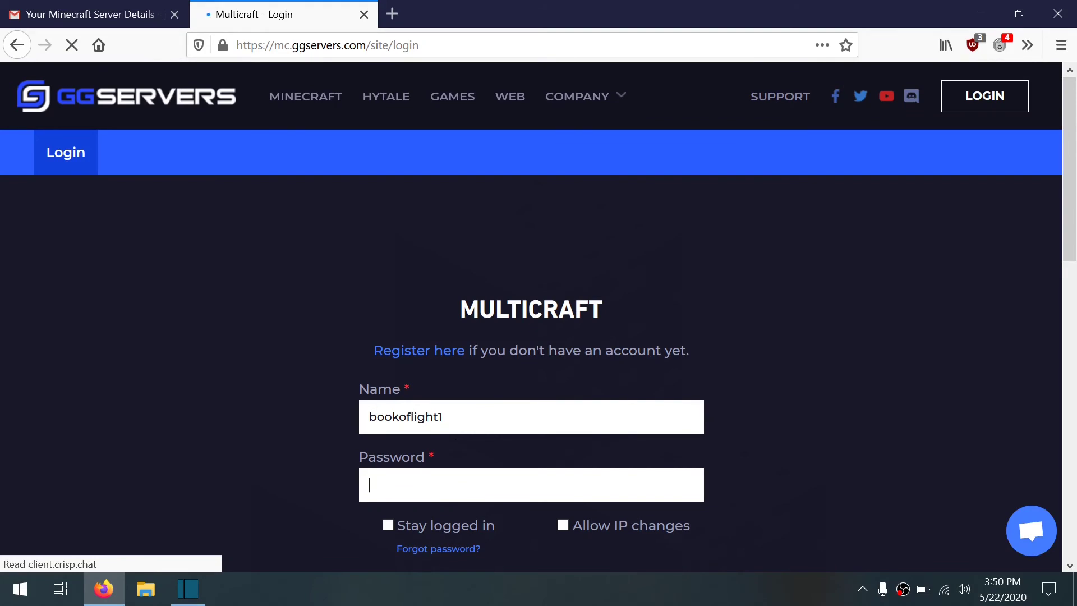
pyautogui.hotkey('ctrl', 'v')
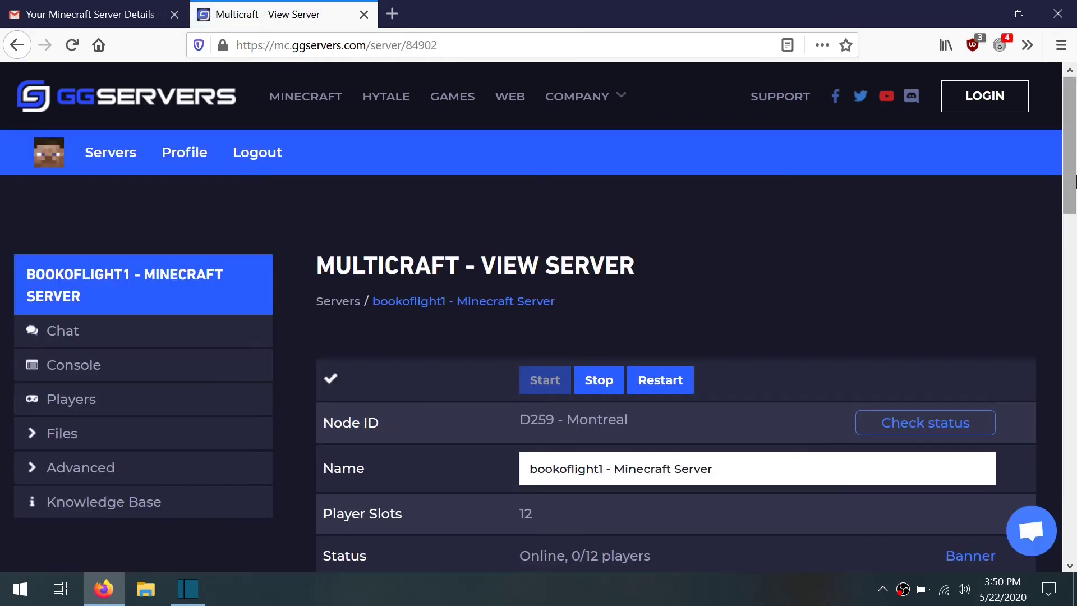
pyautogui.moveTo(1075, 181); pyautogui.dragTo(1073, 214)
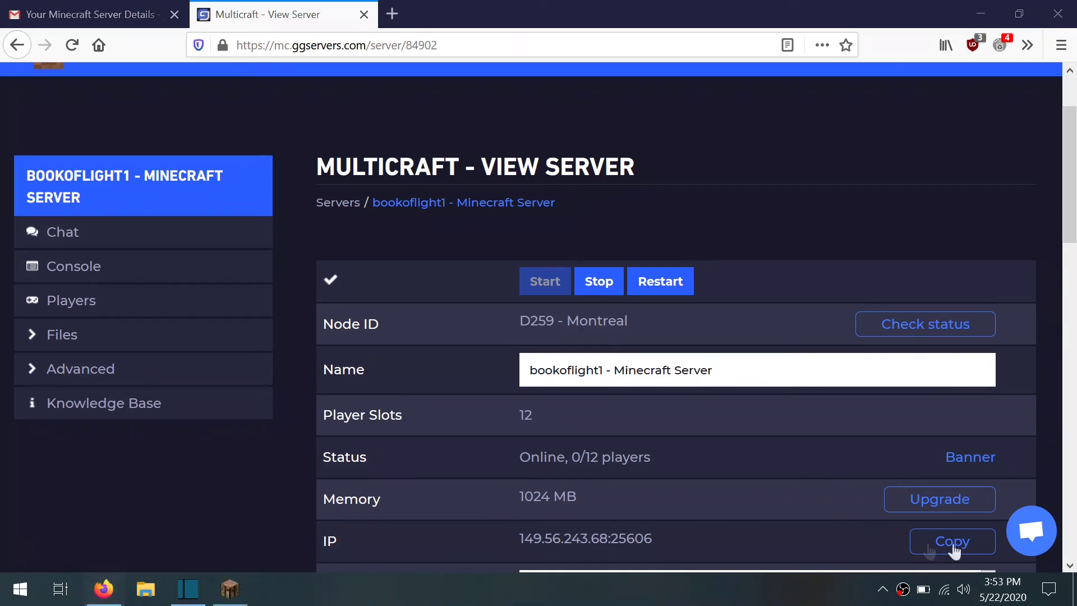
pyautogui.click(952, 542)
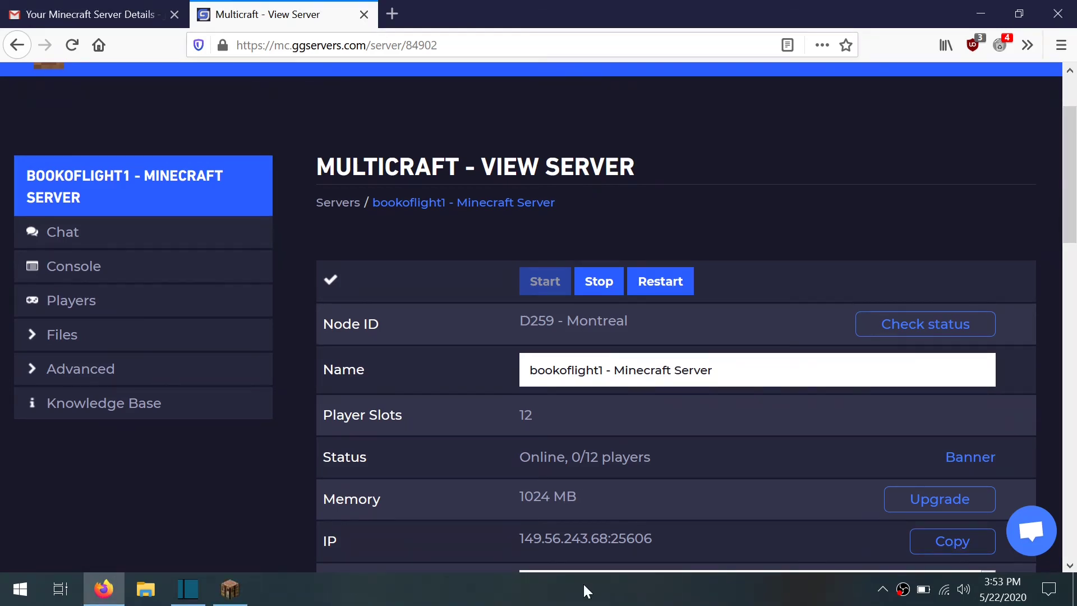
# Bring up Minecraft's Add Server form from the Multiplayer list
pyautogui.click(230, 589)
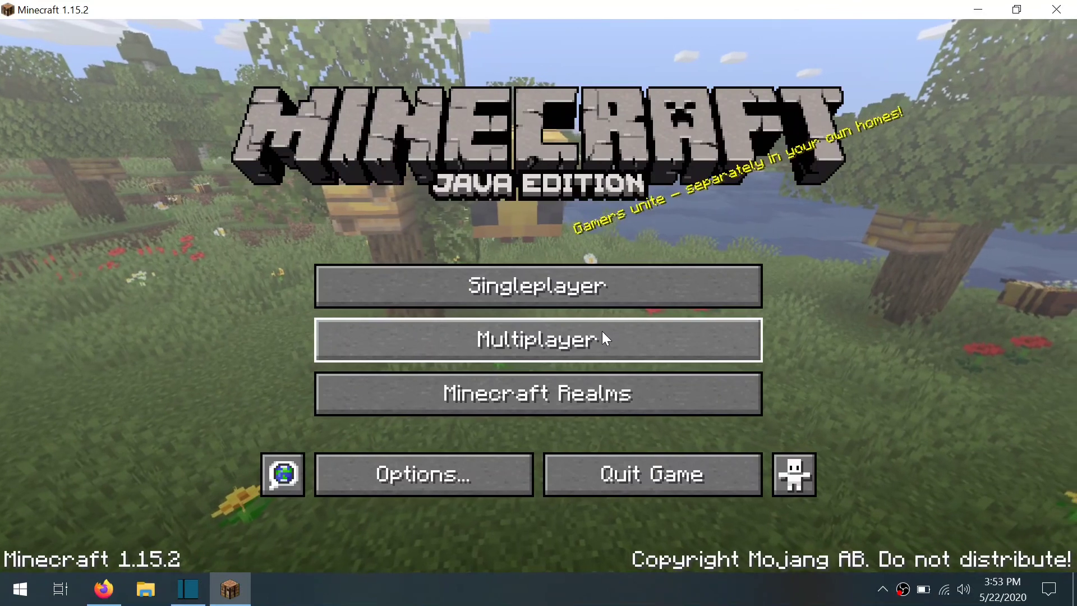
pyautogui.click(601, 331)
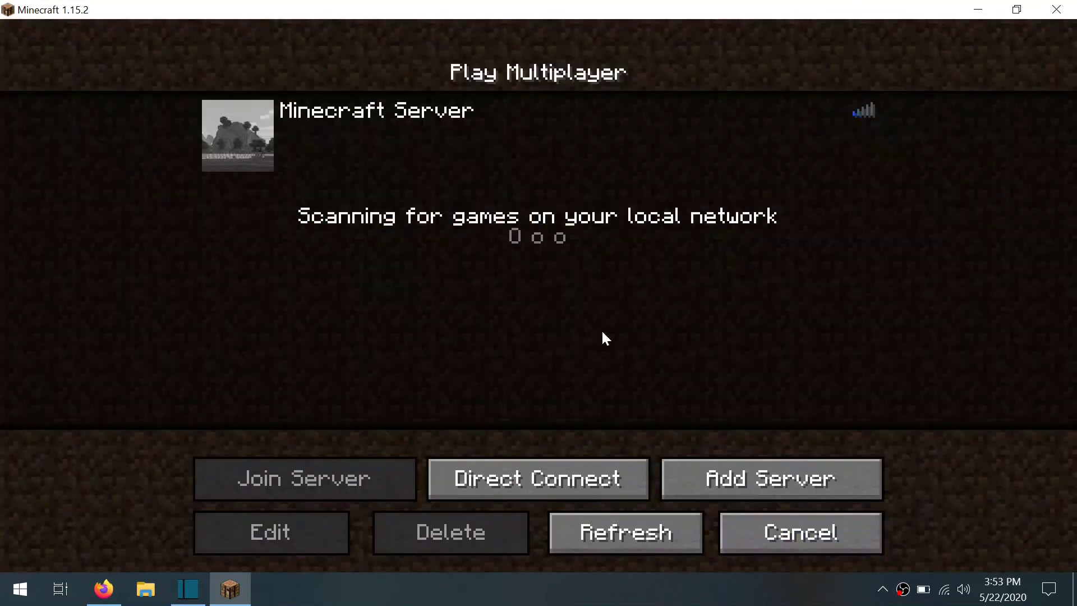
pyautogui.click(694, 483)
# Name the server 'My Amazing Server' and paste address 149.56.243.68:25606
pyautogui.click(625, 190)
pyautogui.press('BackSpace')
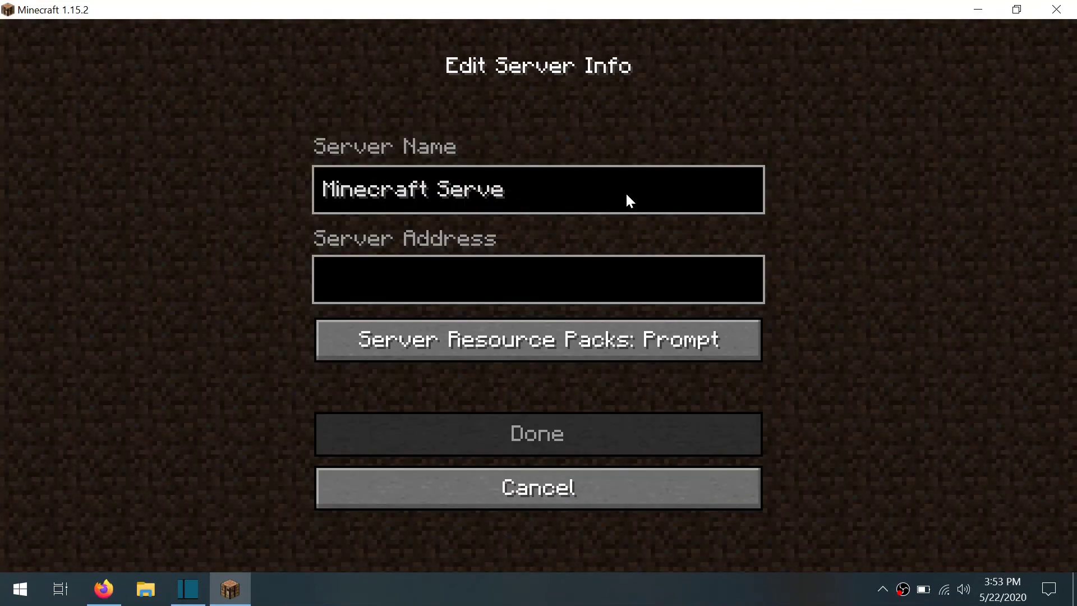
pyautogui.press('BackSpace')
pyautogui.press('BackSpace')
pyautogui.press('BackSpace')
pyautogui.write('My Amazing ')
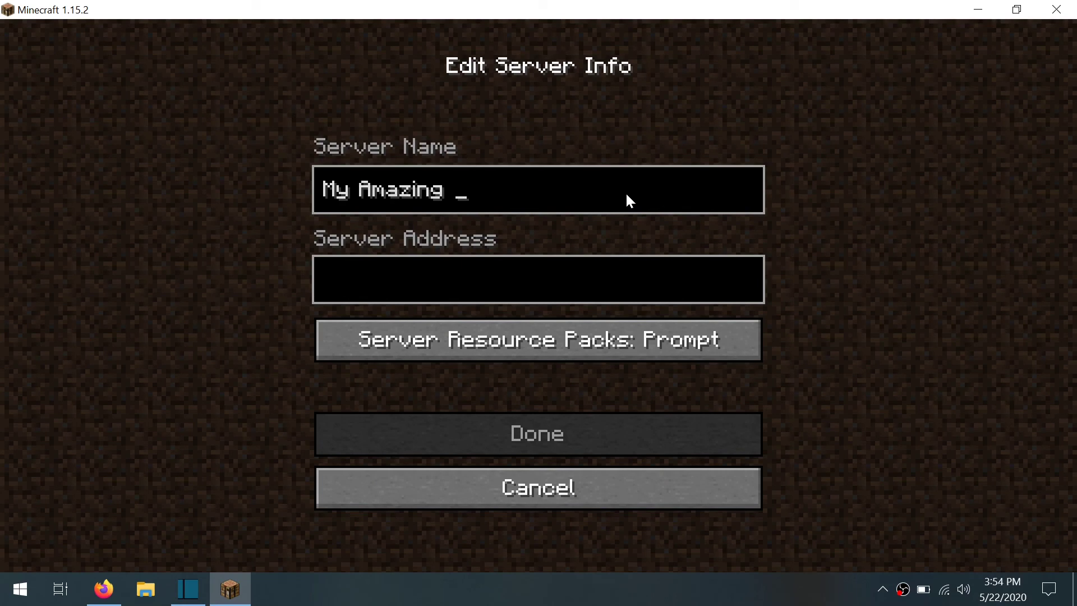
pyautogui.write('Server')
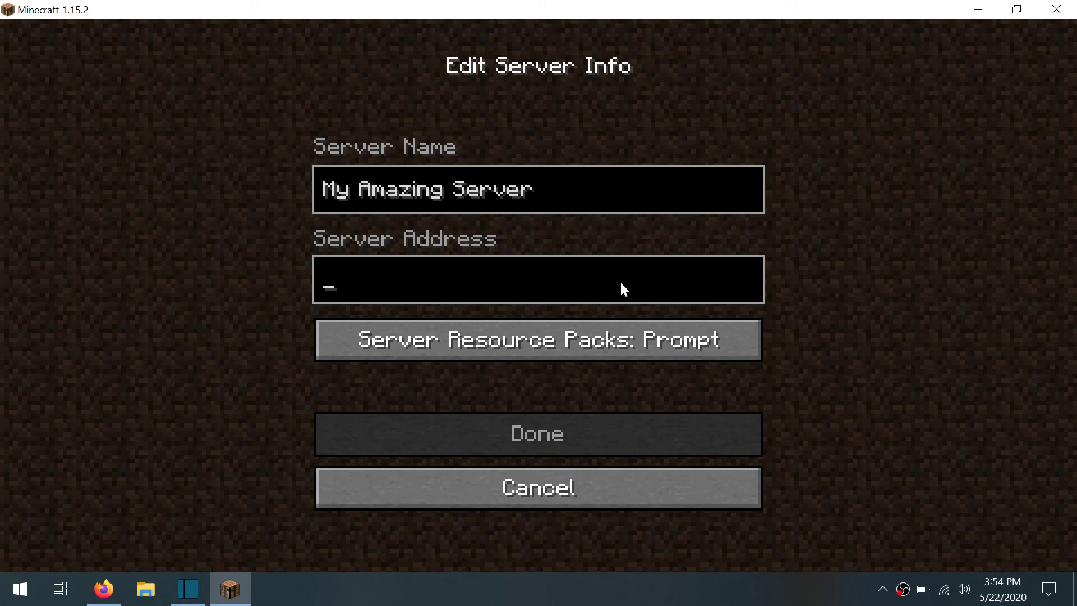
pyautogui.click(621, 284)
pyautogui.hotkey('ctrl', 'v')
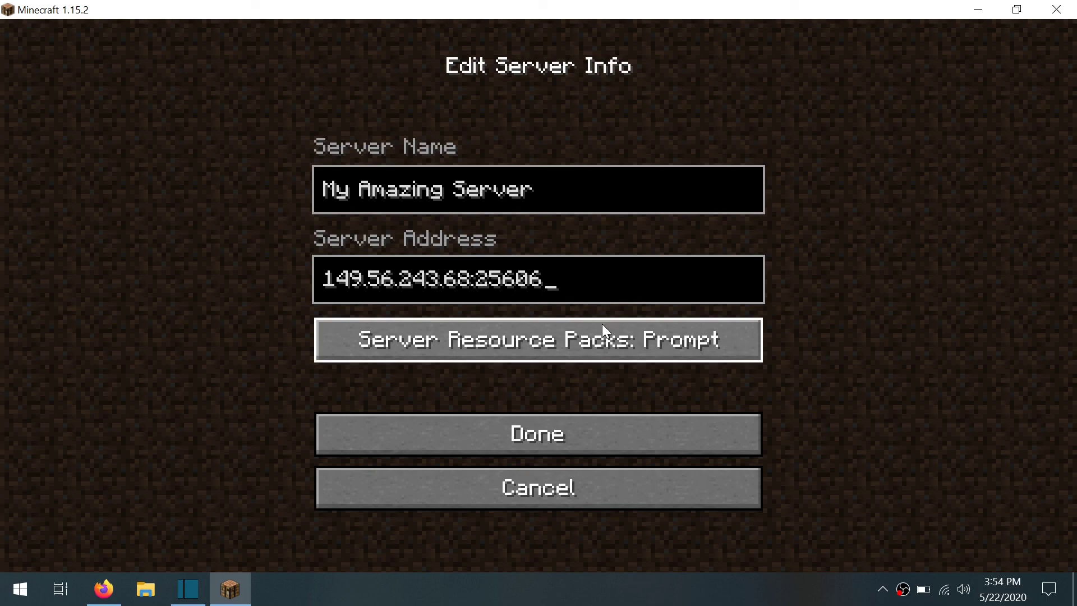
# Save the My Amazing Server entry and join its world from the server list
pyautogui.click(568, 418)
pyautogui.moveTo(379, 216)
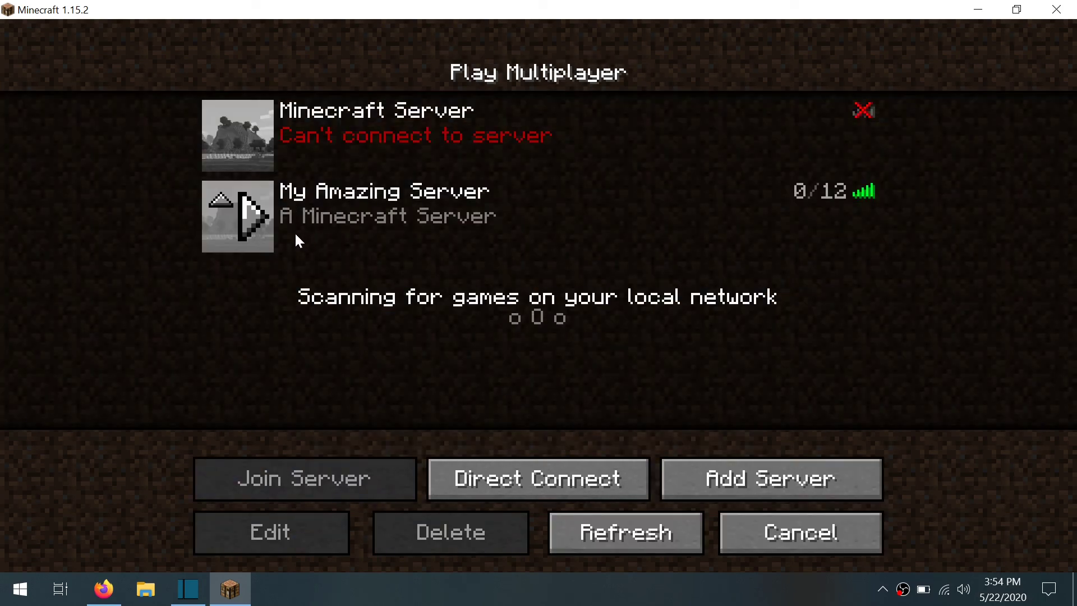
pyautogui.click(257, 223)
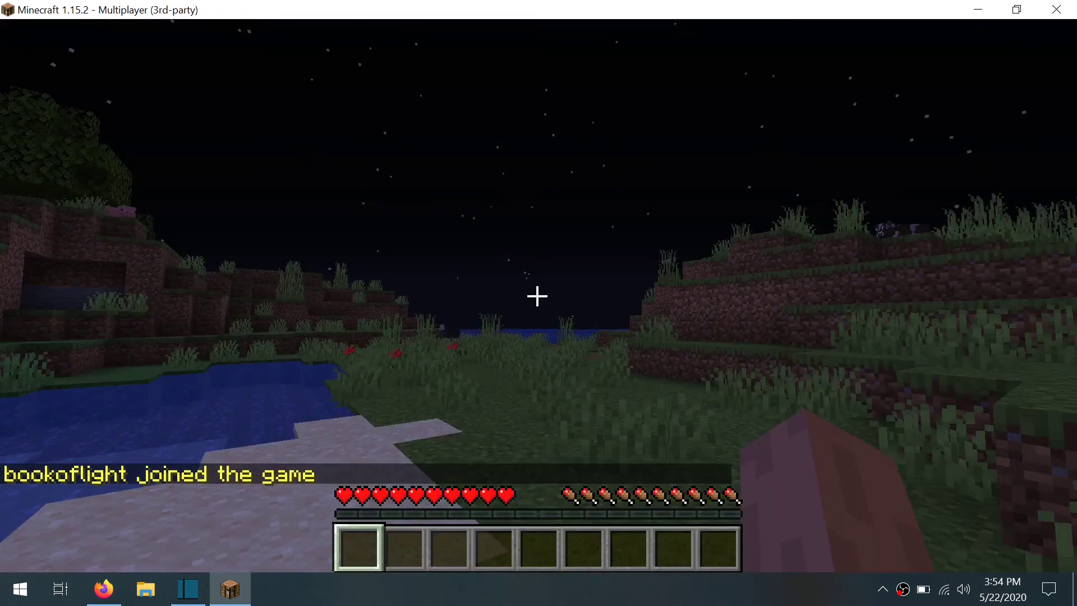